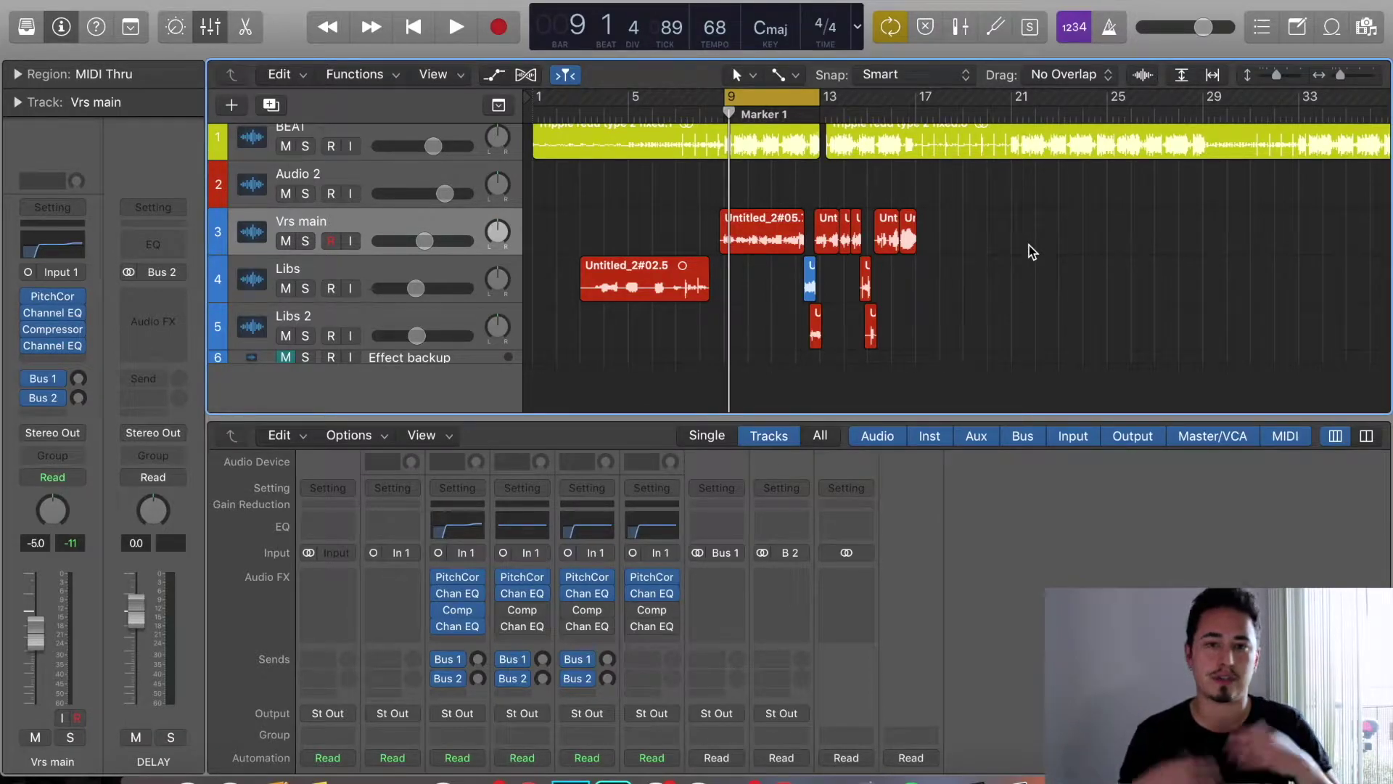
- Examine the vocal channels' Bus 1 and Bus 2 sends and the two aux channels that receive them in the mixer
scroll(778, 201, up, 1)
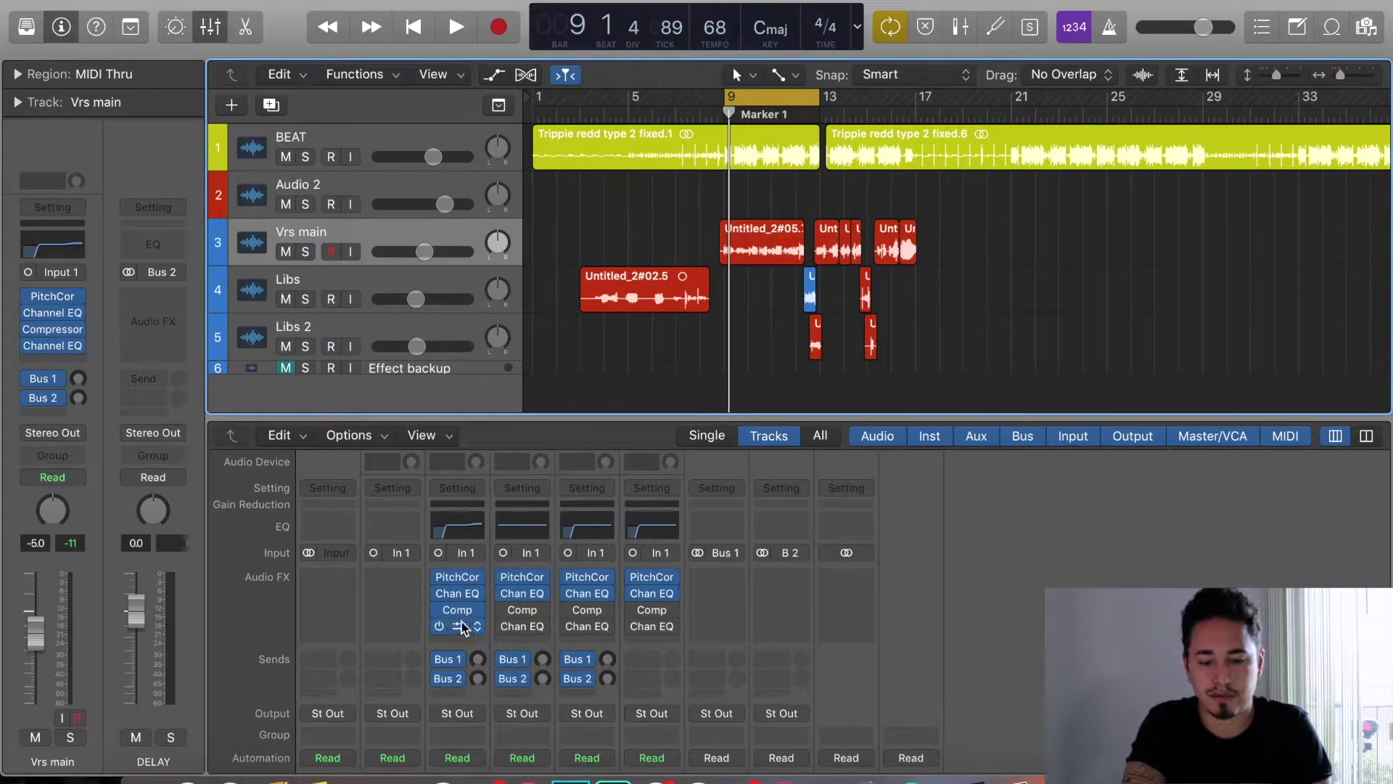
scroll(479, 639, down, 2)
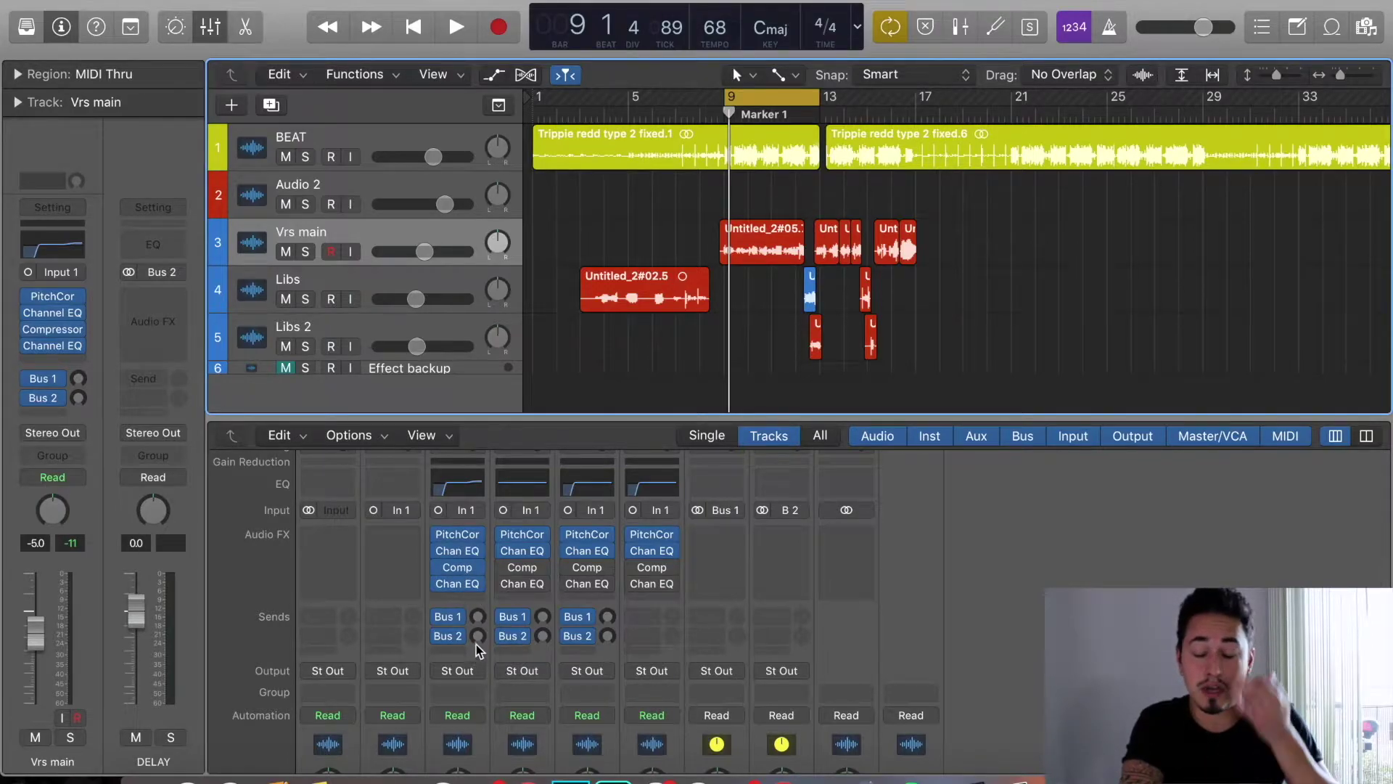
scroll(725, 576, down, 2)
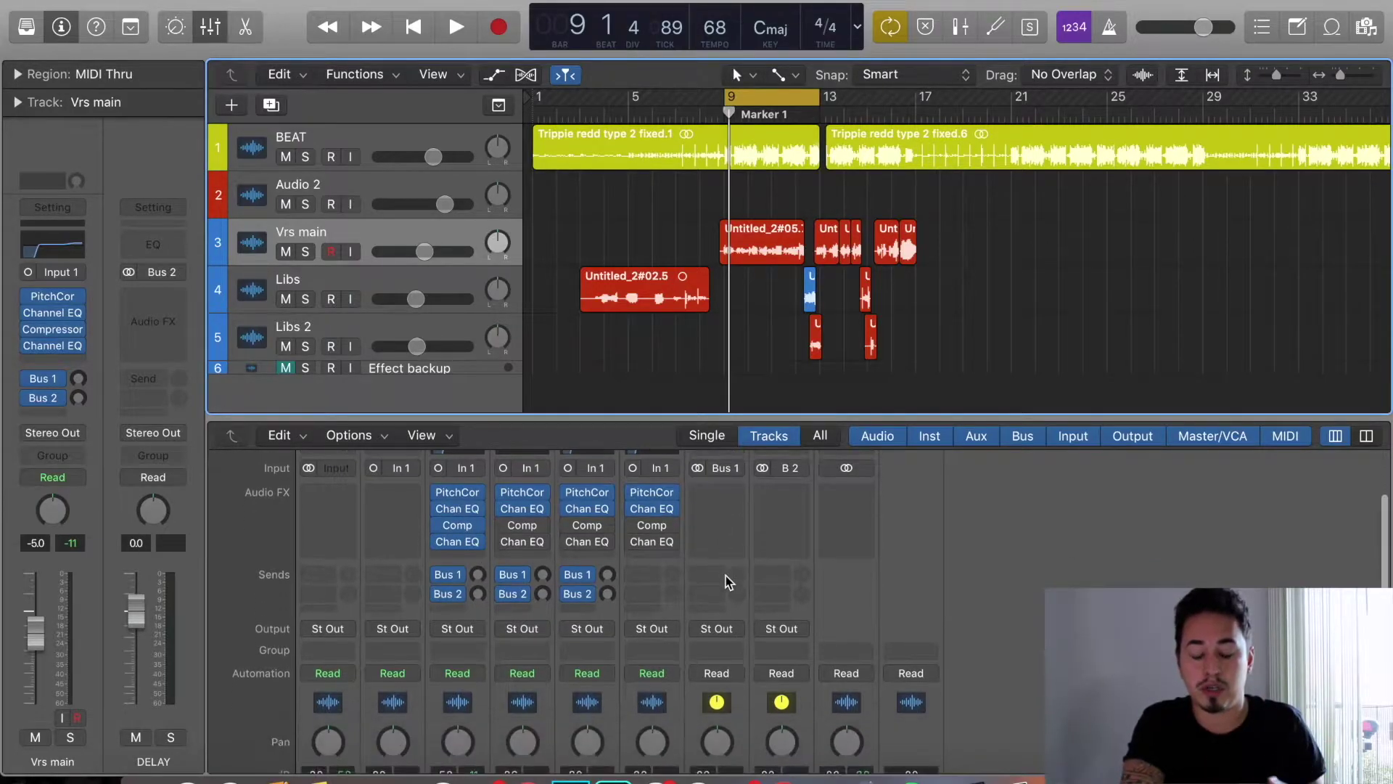
scroll(726, 576, up, 4)
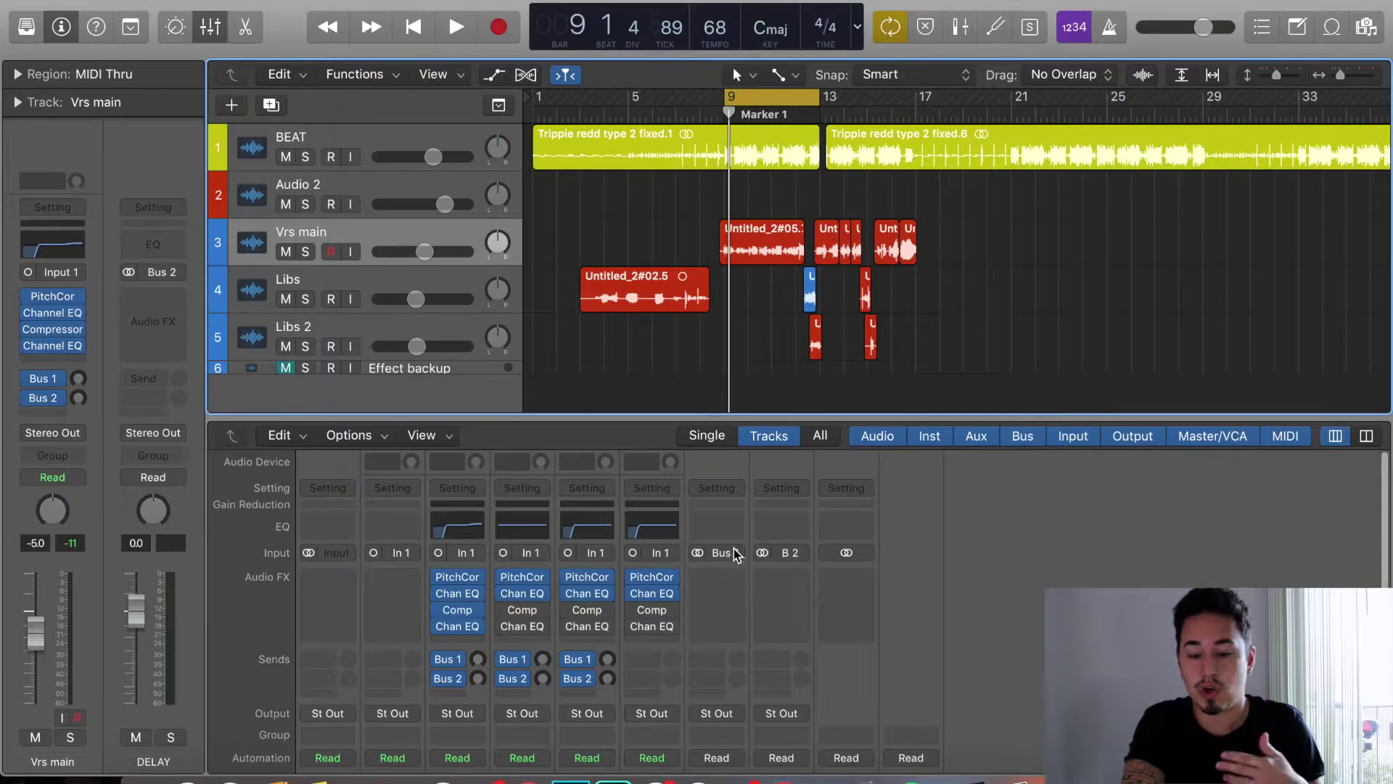
scroll(777, 555, down, 10)
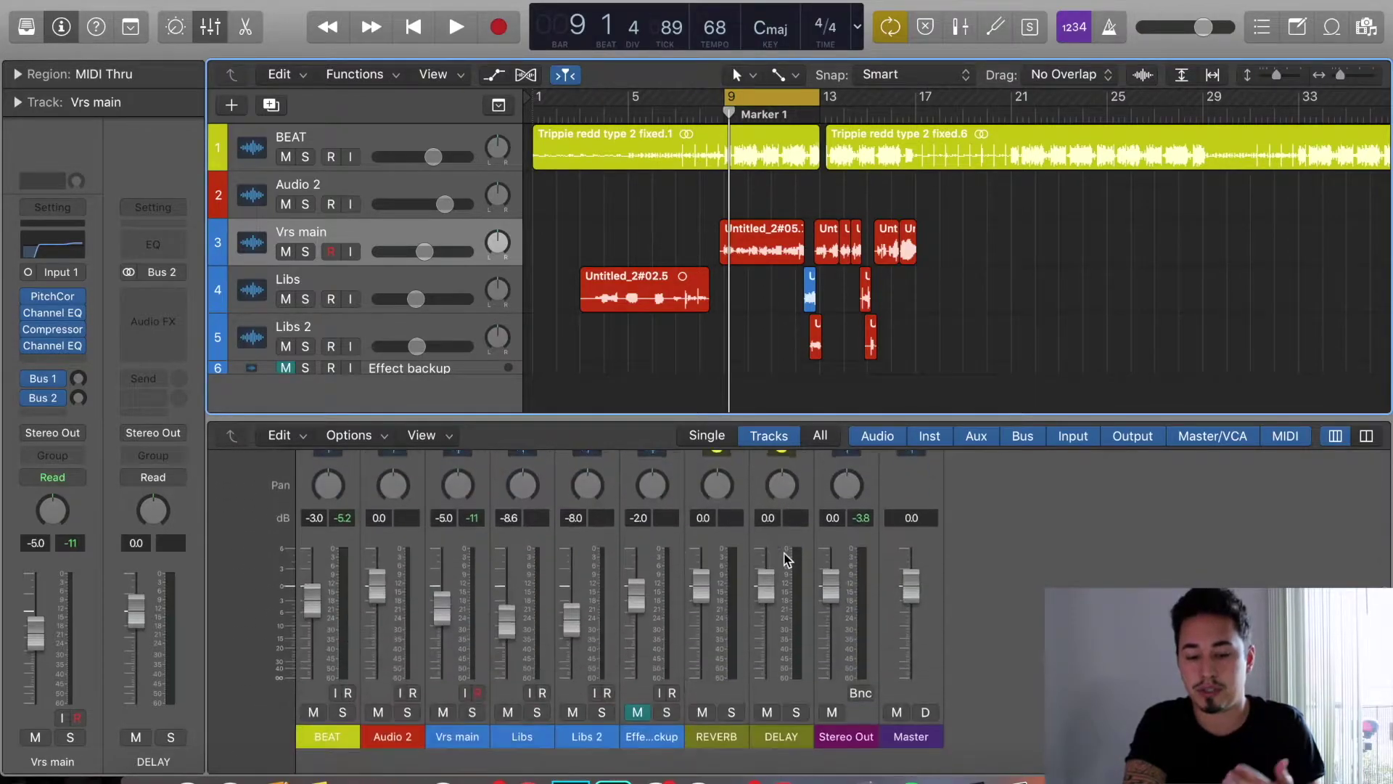
scroll(773, 671, up, 10)
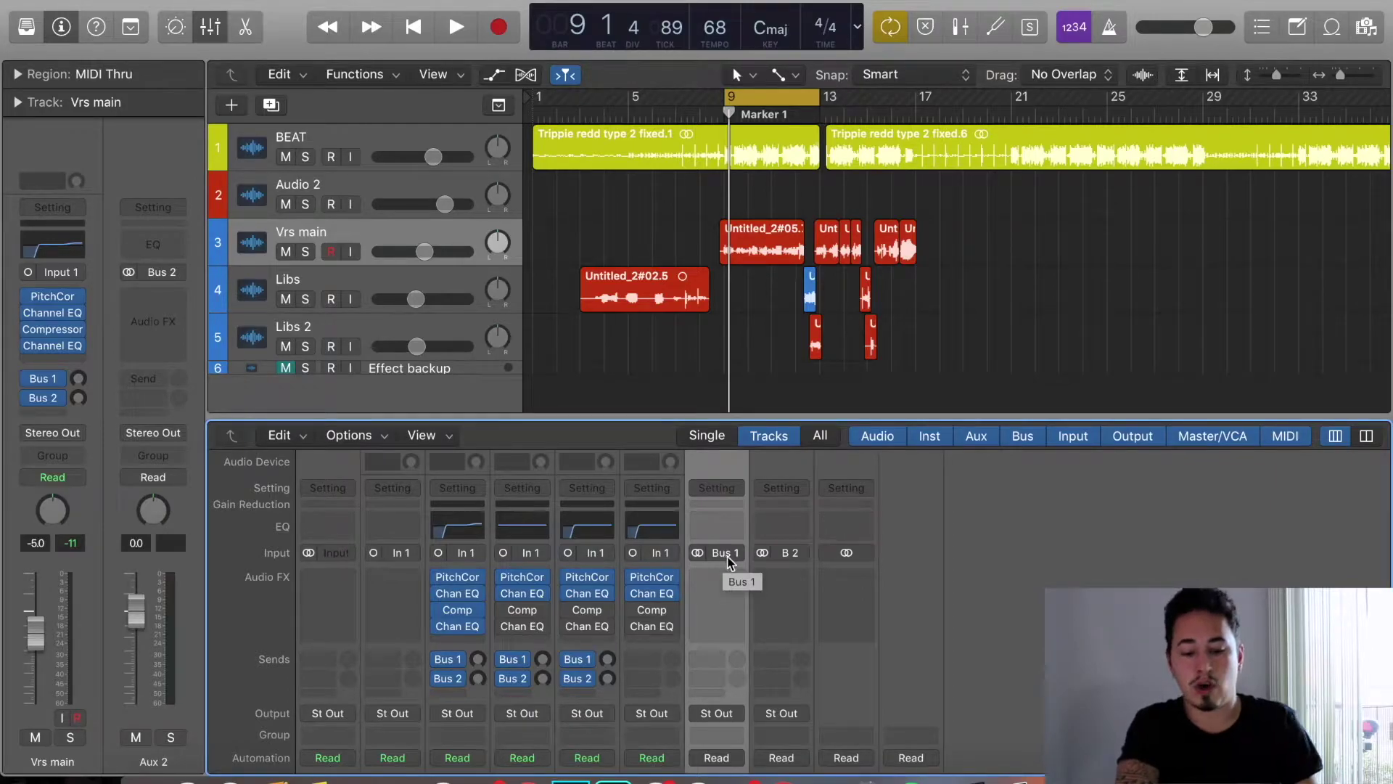
scroll(787, 556, down, 8)
scroll(787, 556, down, 3)
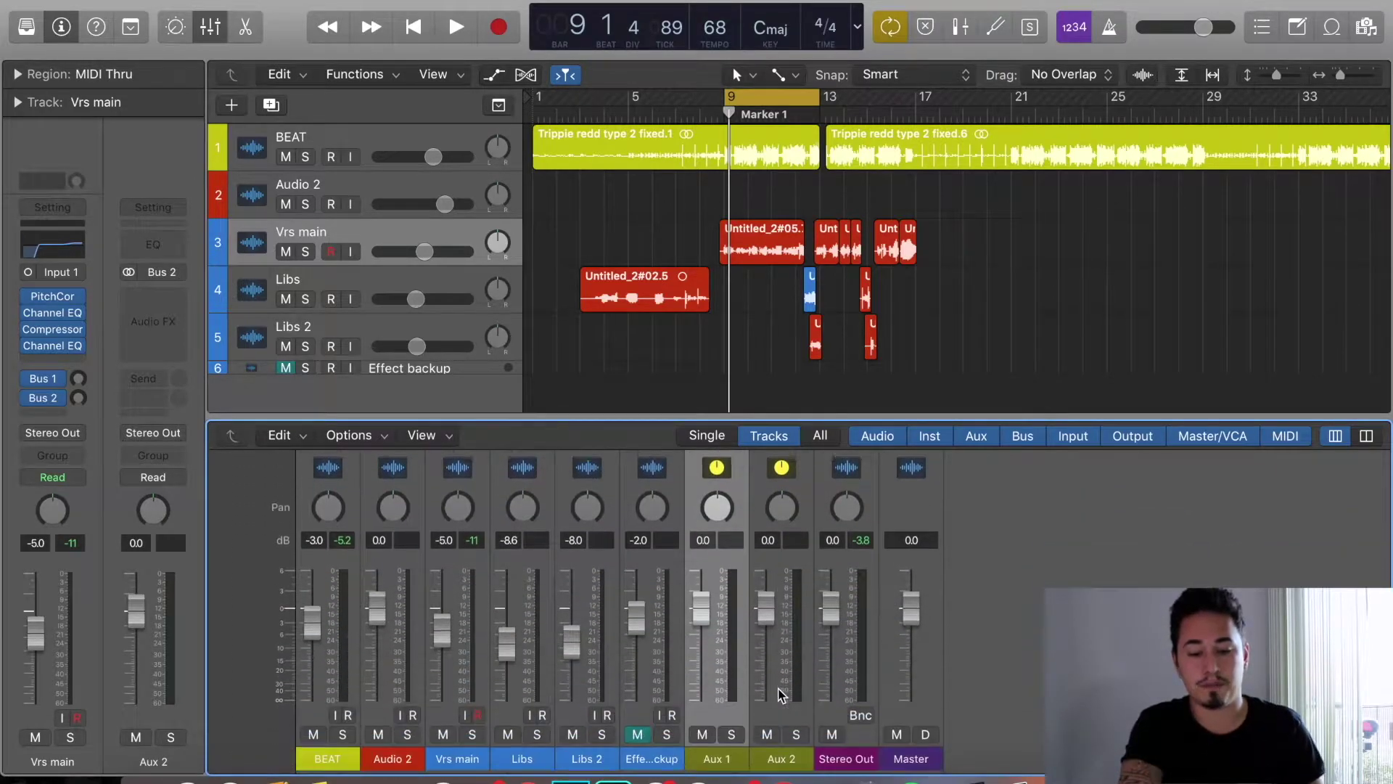
scroll(726, 579, up, 10)
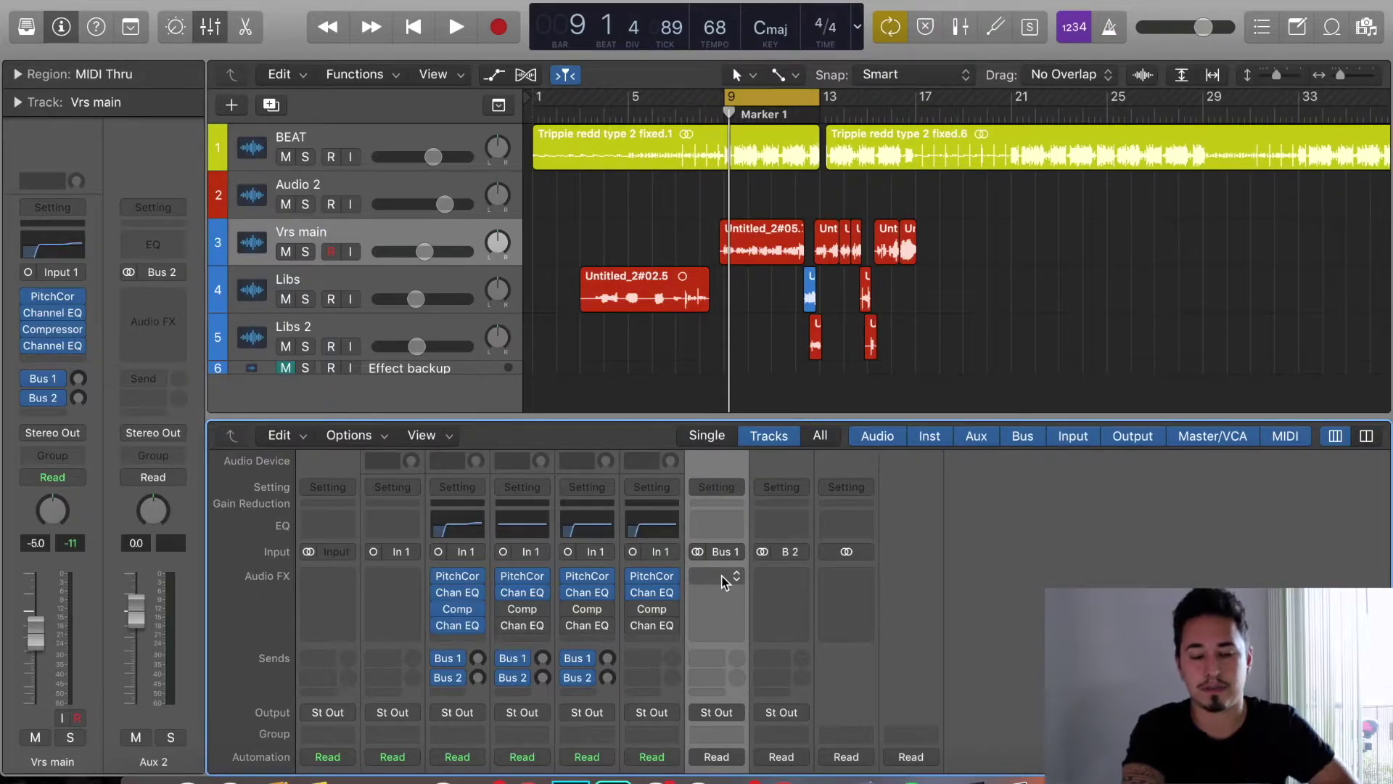
- Play the cycled section from bar 9 to hear the vocals without reverb over the beat, and stop playback
click(842, 188)
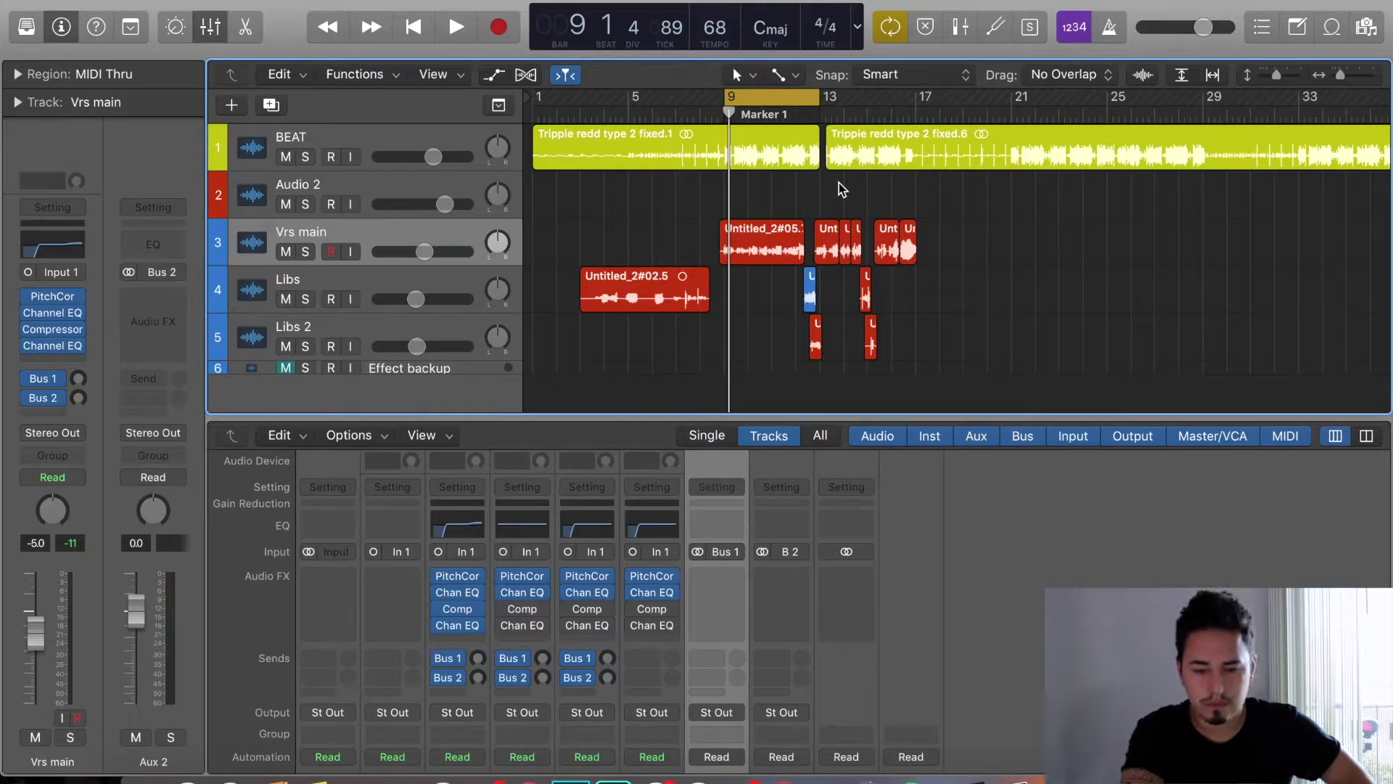
key(space)
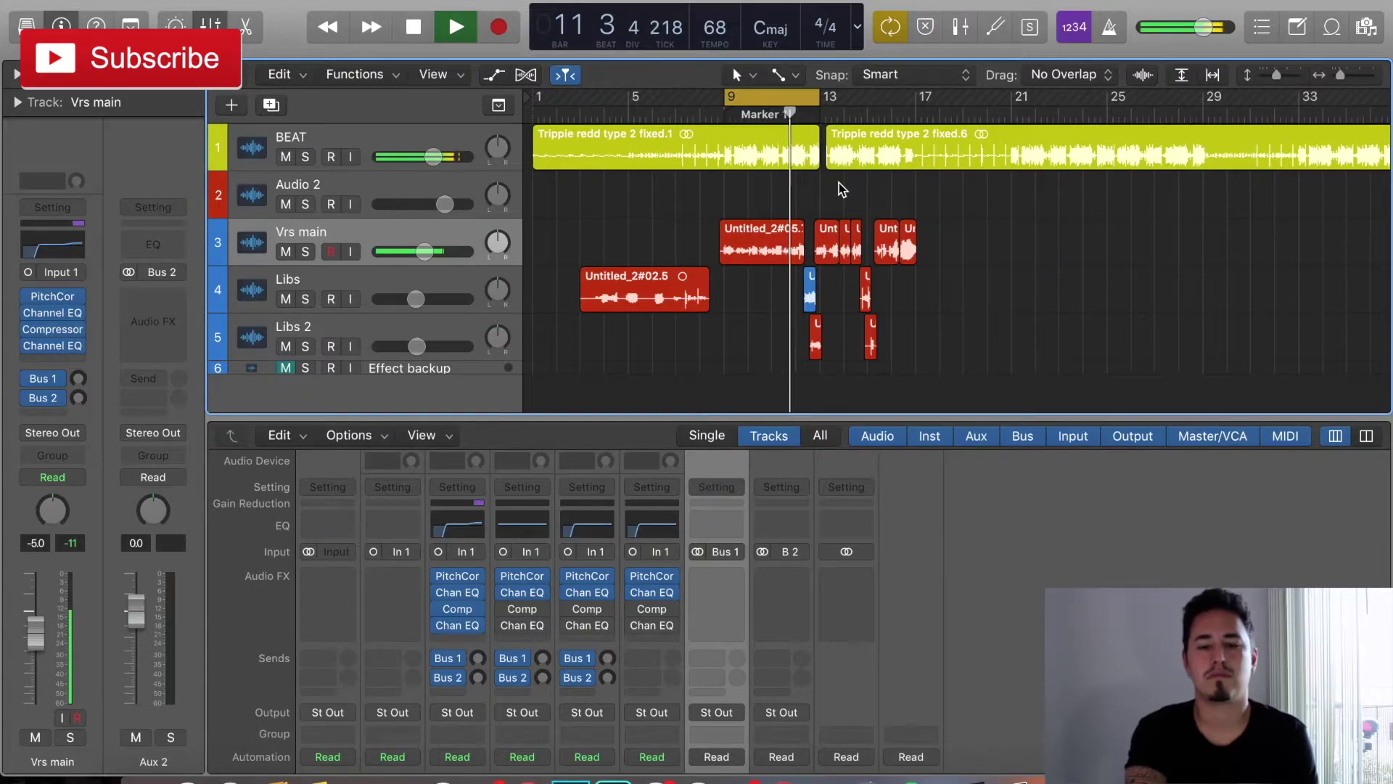
key(space)
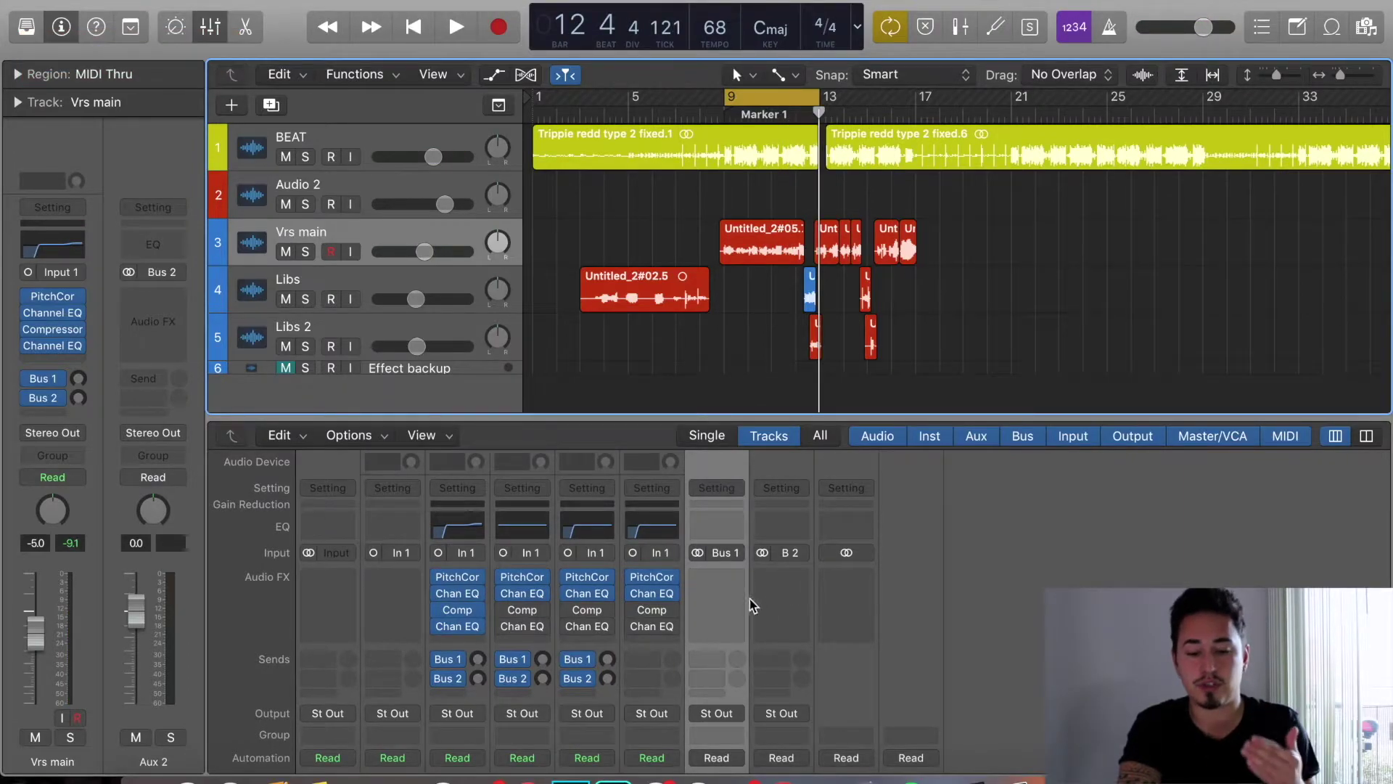
- Insert a stereo Space Designer reverb in the first audio effect slot of the Bus 1 aux channel
scroll(733, 614, down, 3)
scroll(733, 617, down, 3)
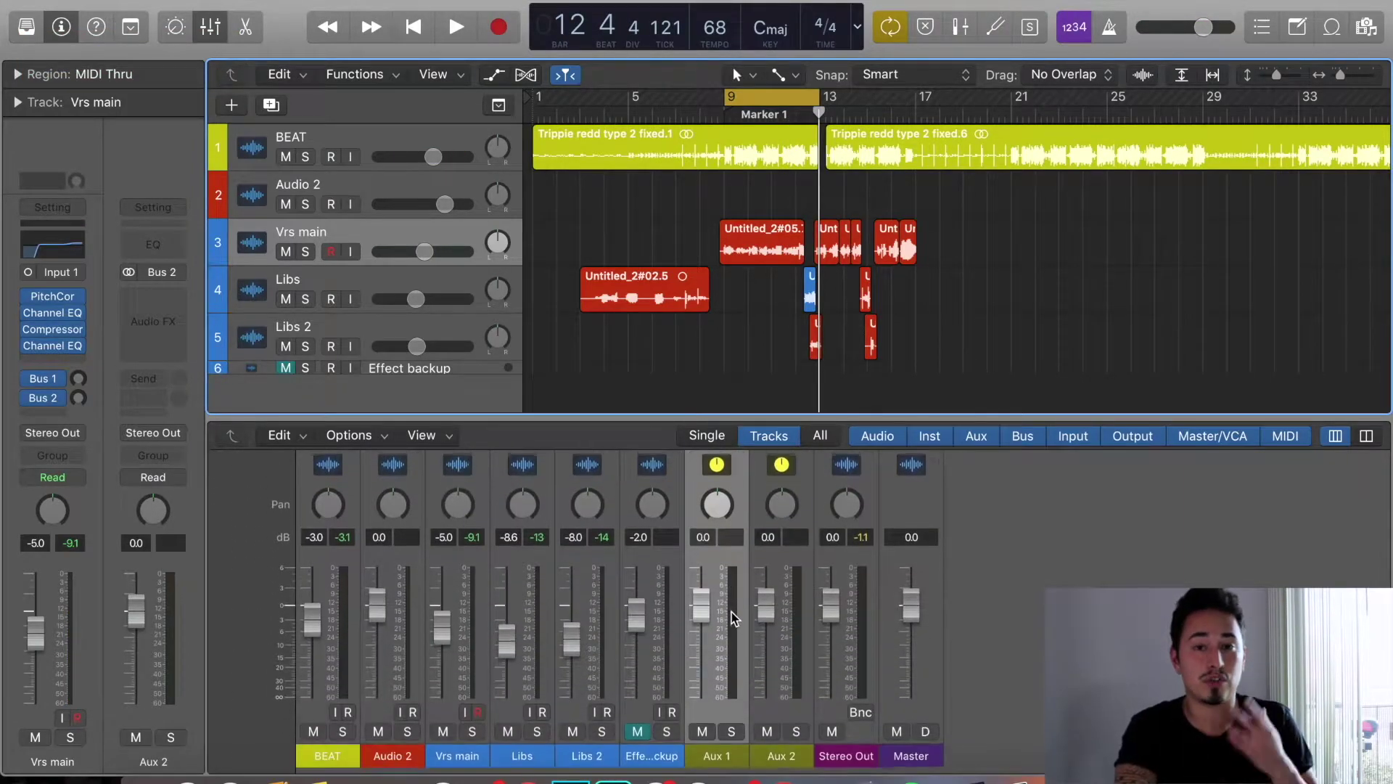
scroll(731, 611, up, 8)
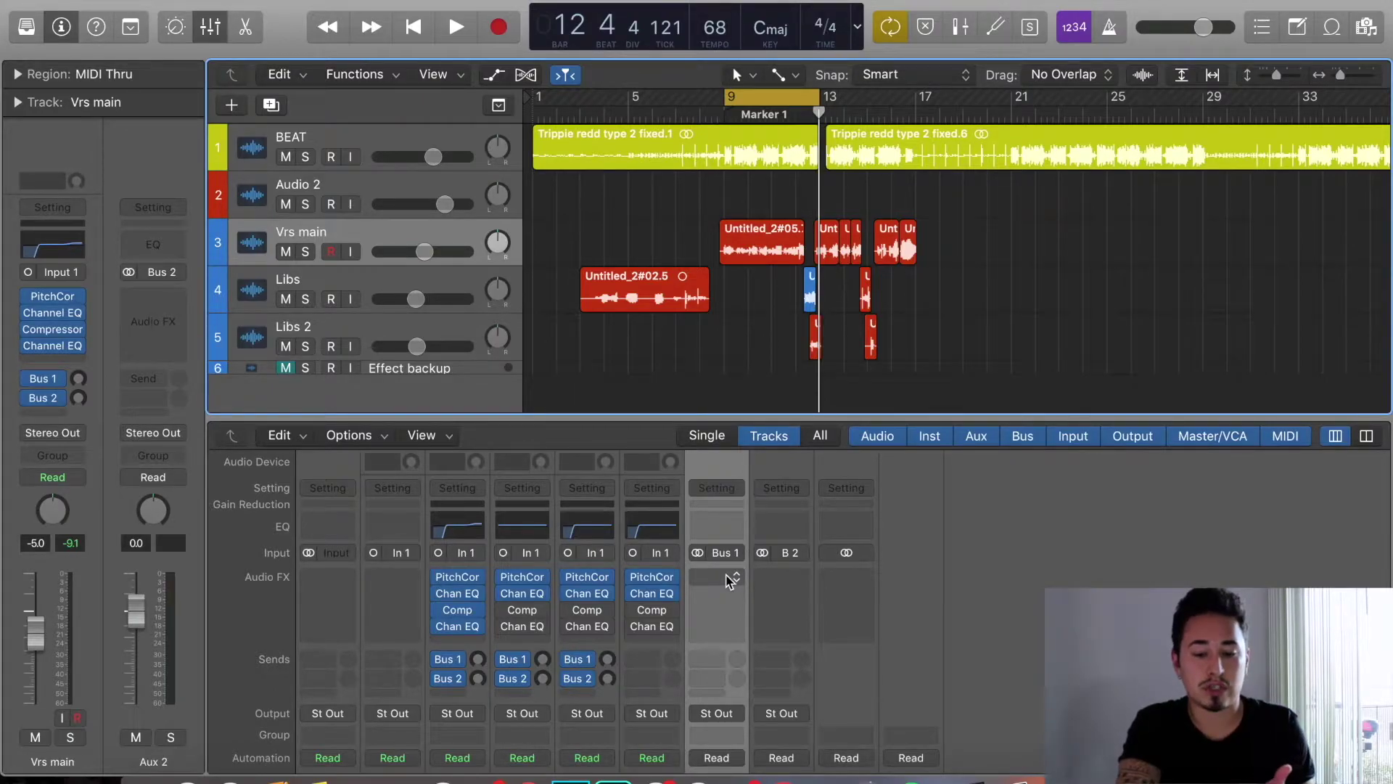
scroll(724, 577, down, 6)
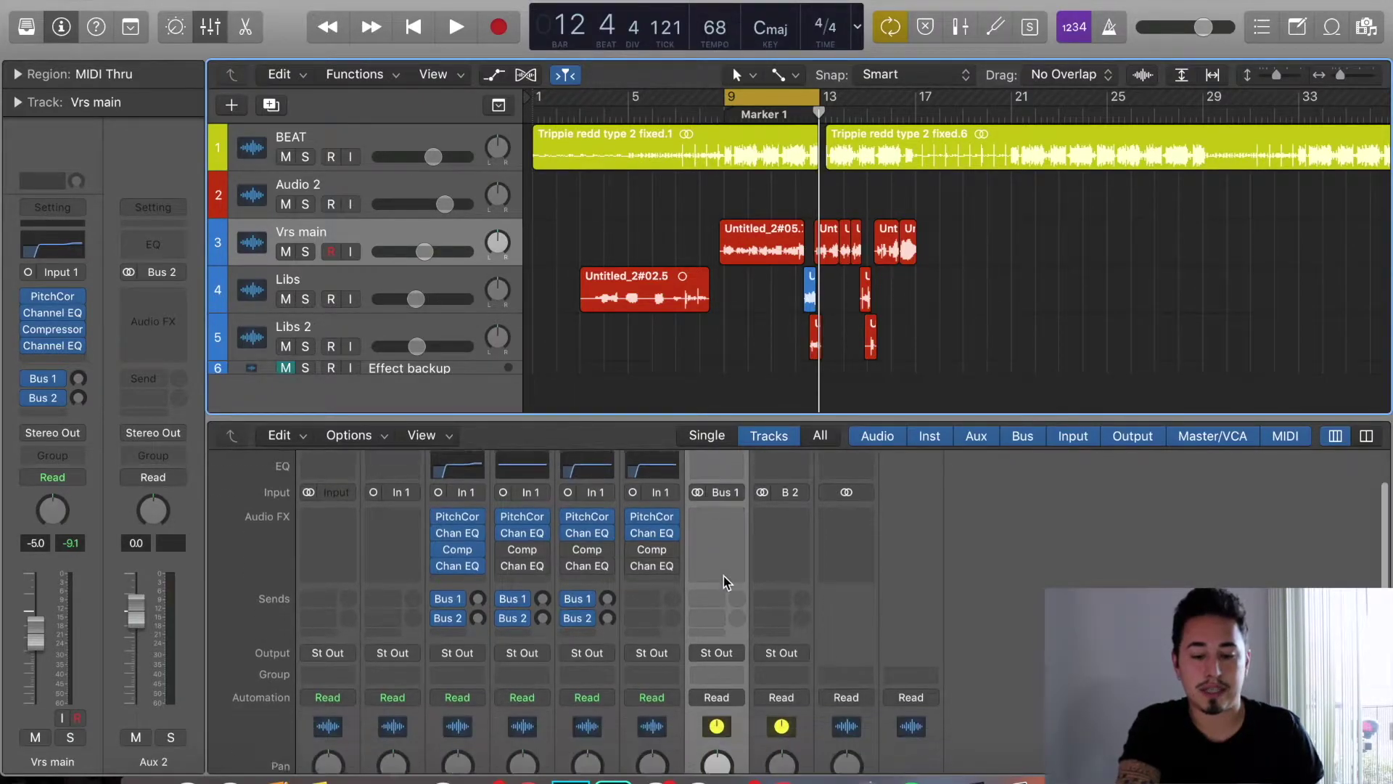
scroll(724, 580, up, 6)
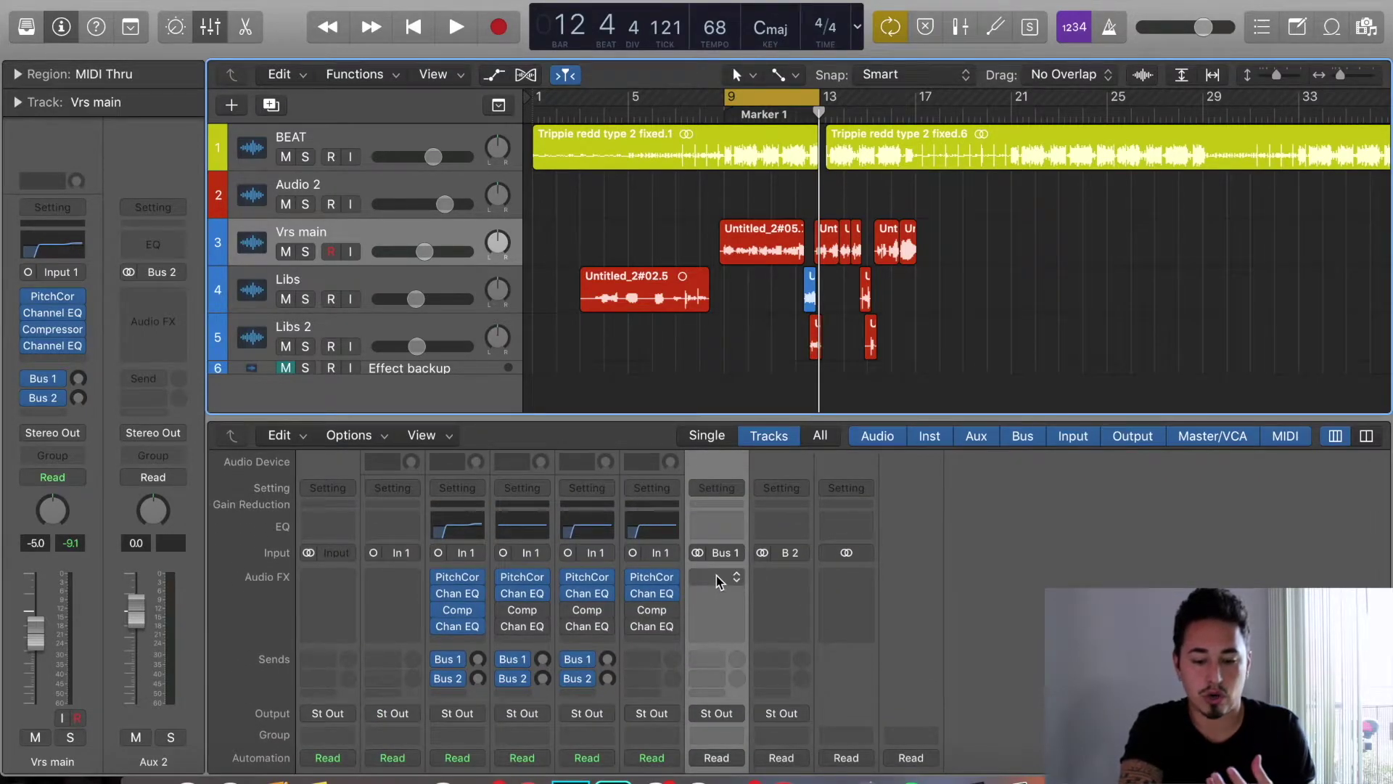
click(716, 576)
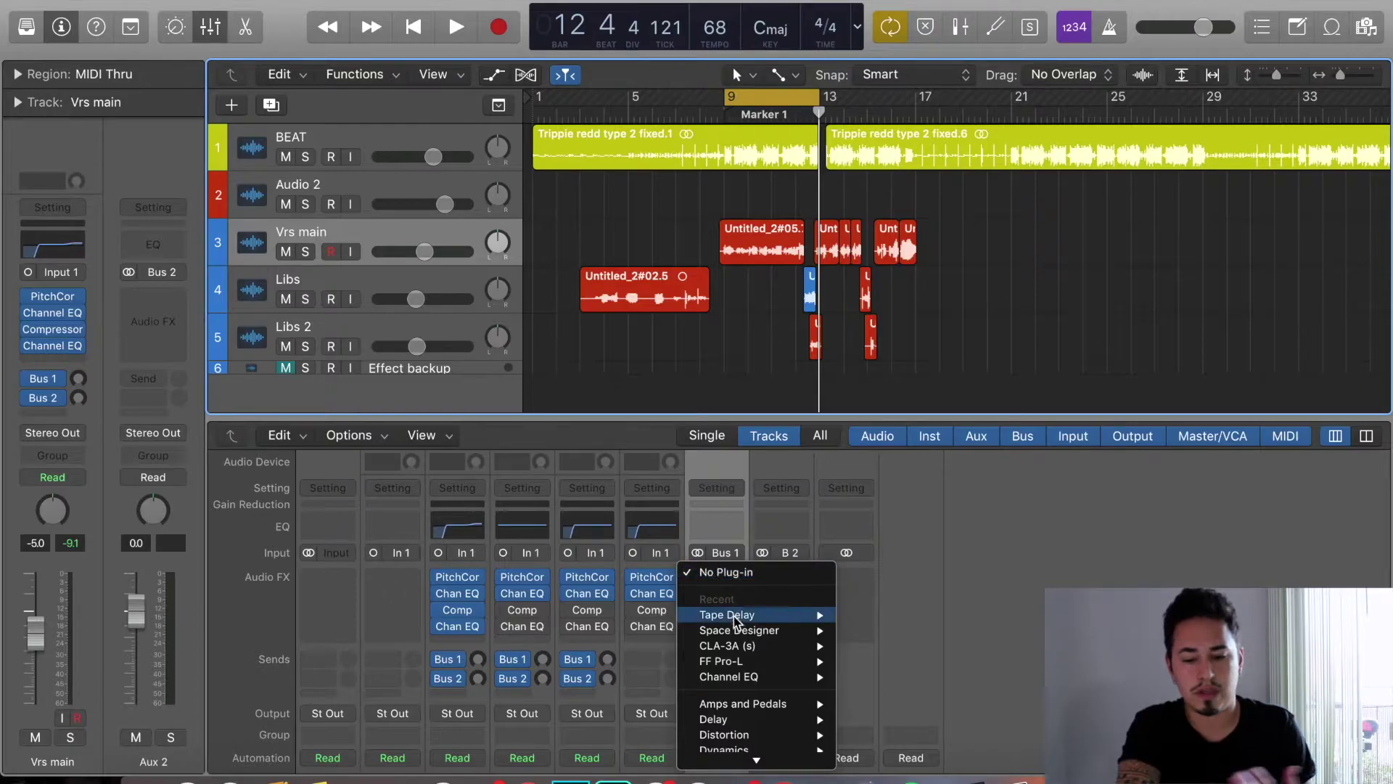
mouse_move(740, 635)
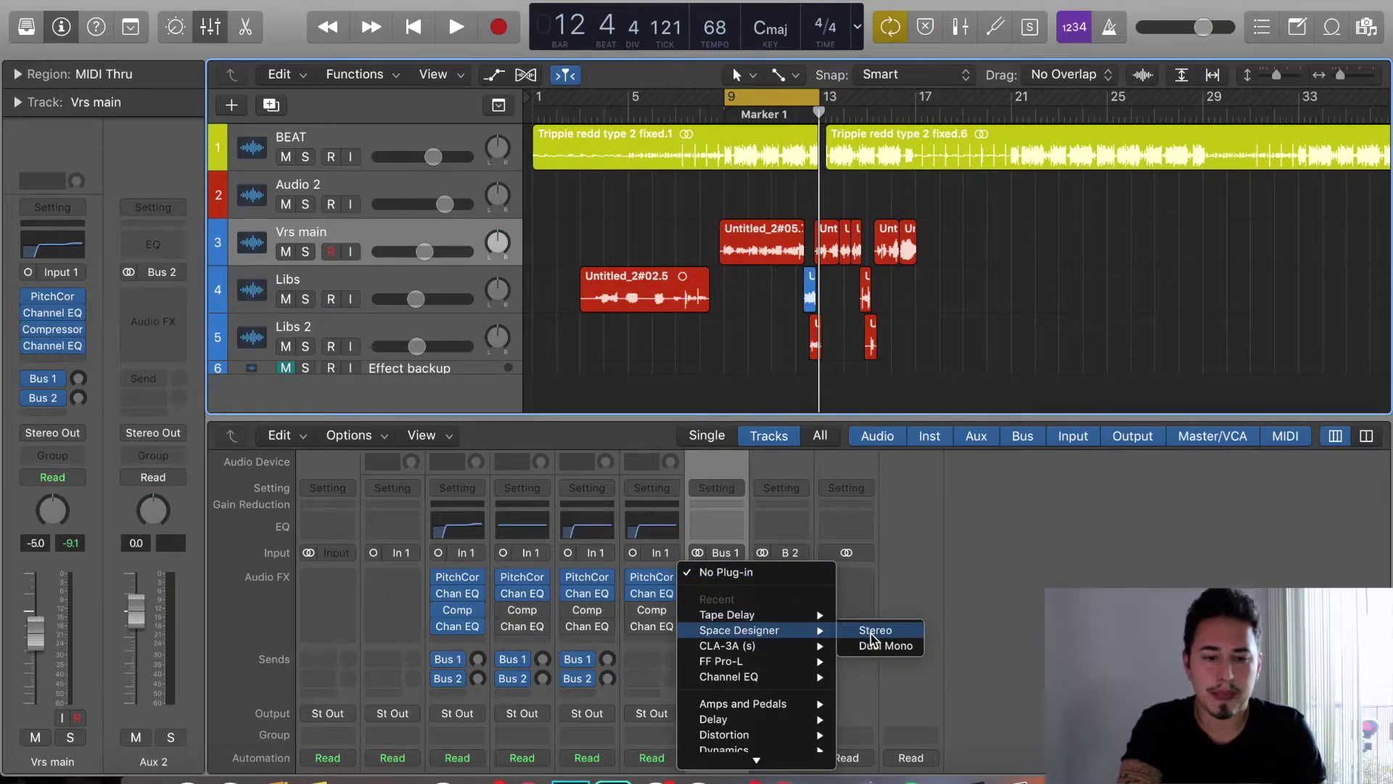
click(820, 348)
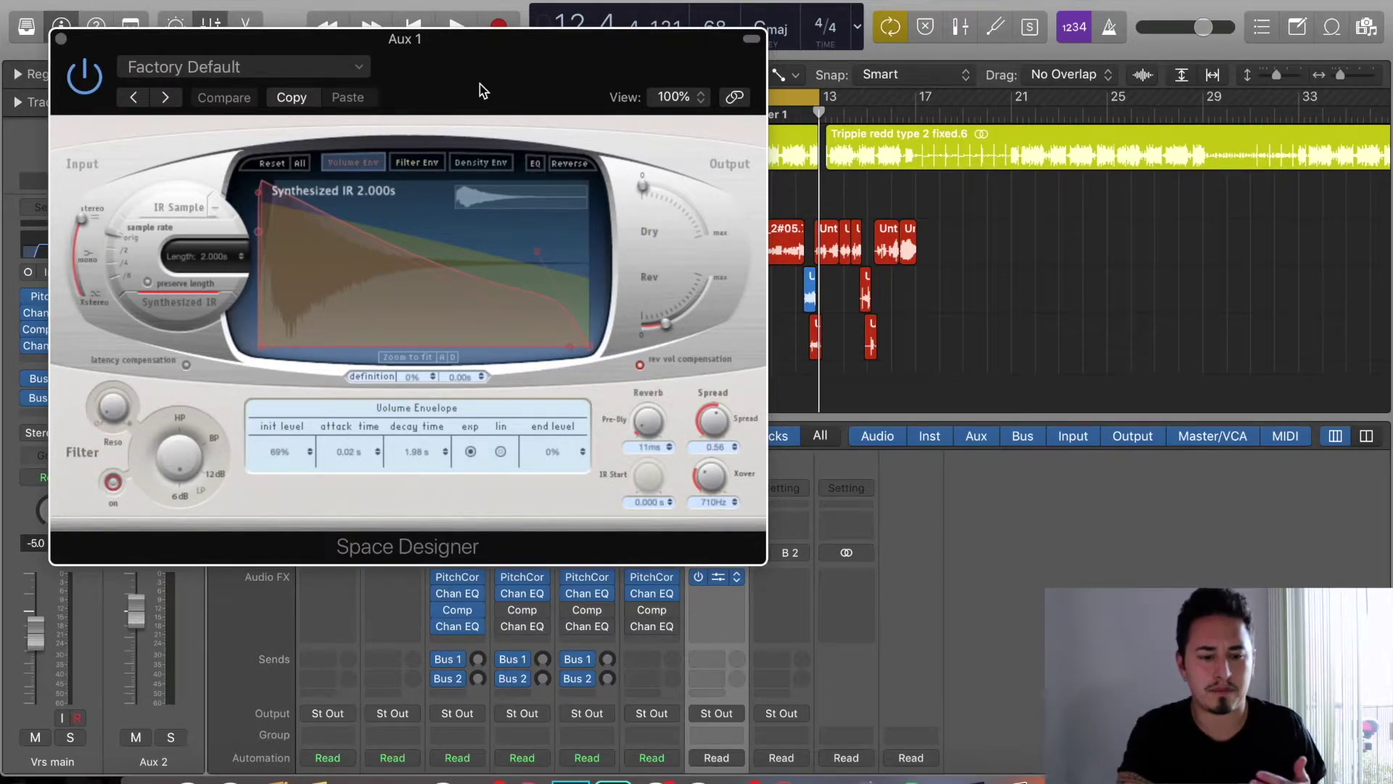
- Load the large plate reverb preset 02.6s Vocal Plate in Space Designer, raise its reverb output level slightly and close the plug-in
click(337, 68)
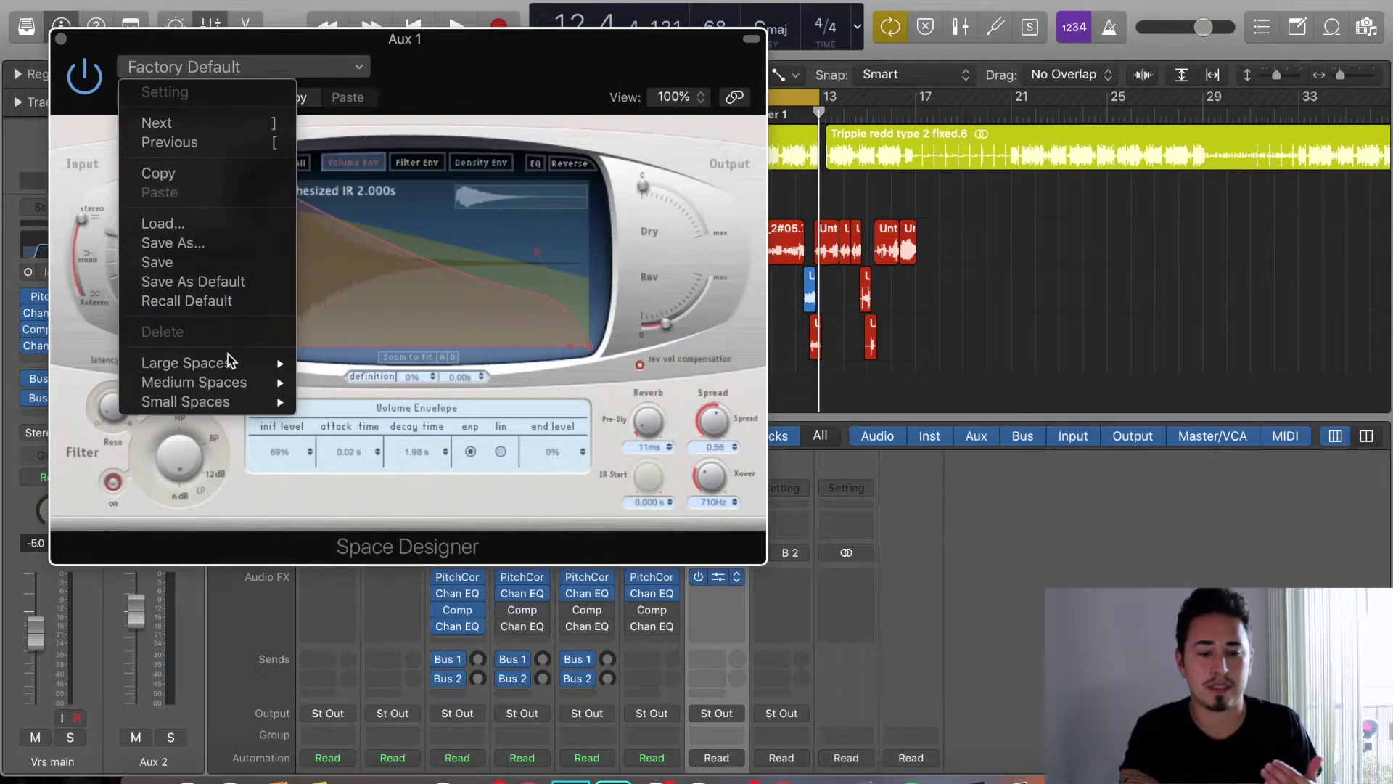
mouse_move(229, 366)
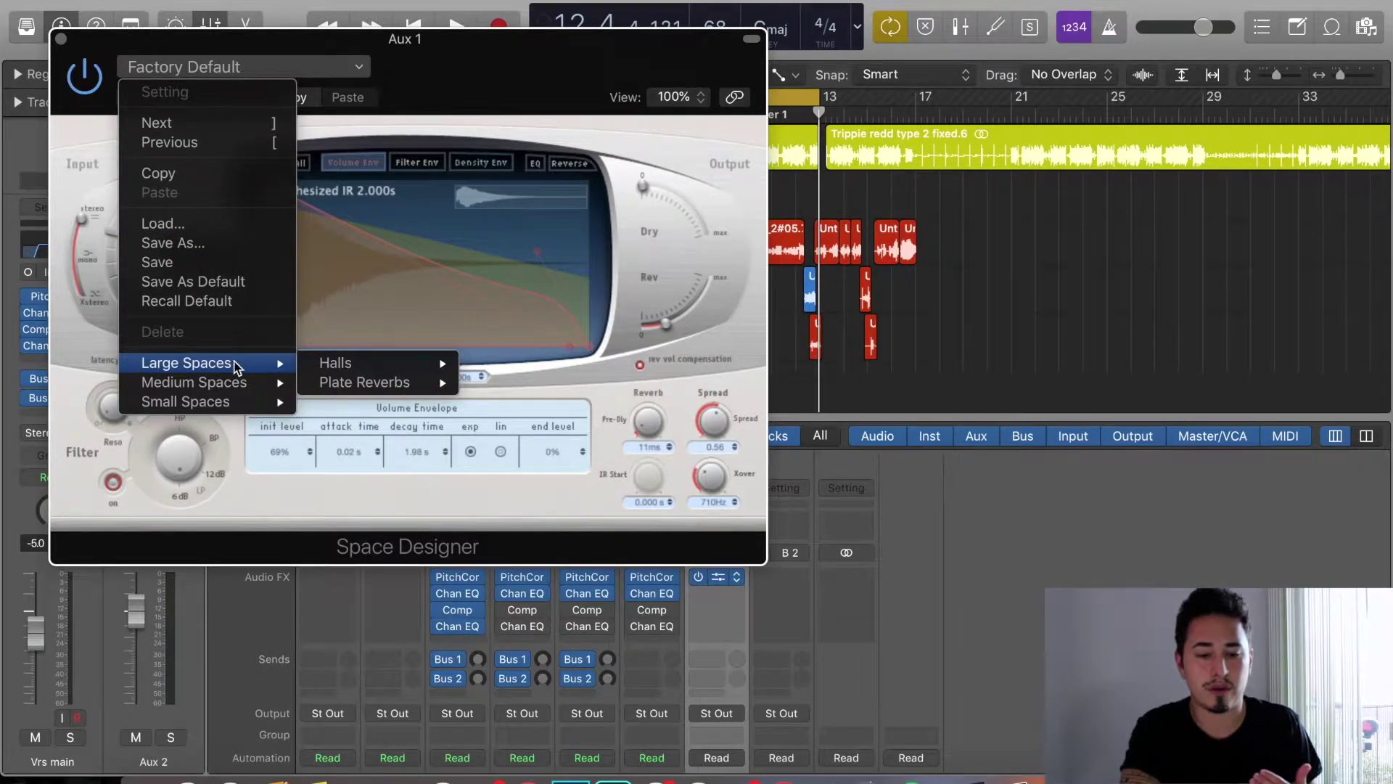
mouse_move(369, 397)
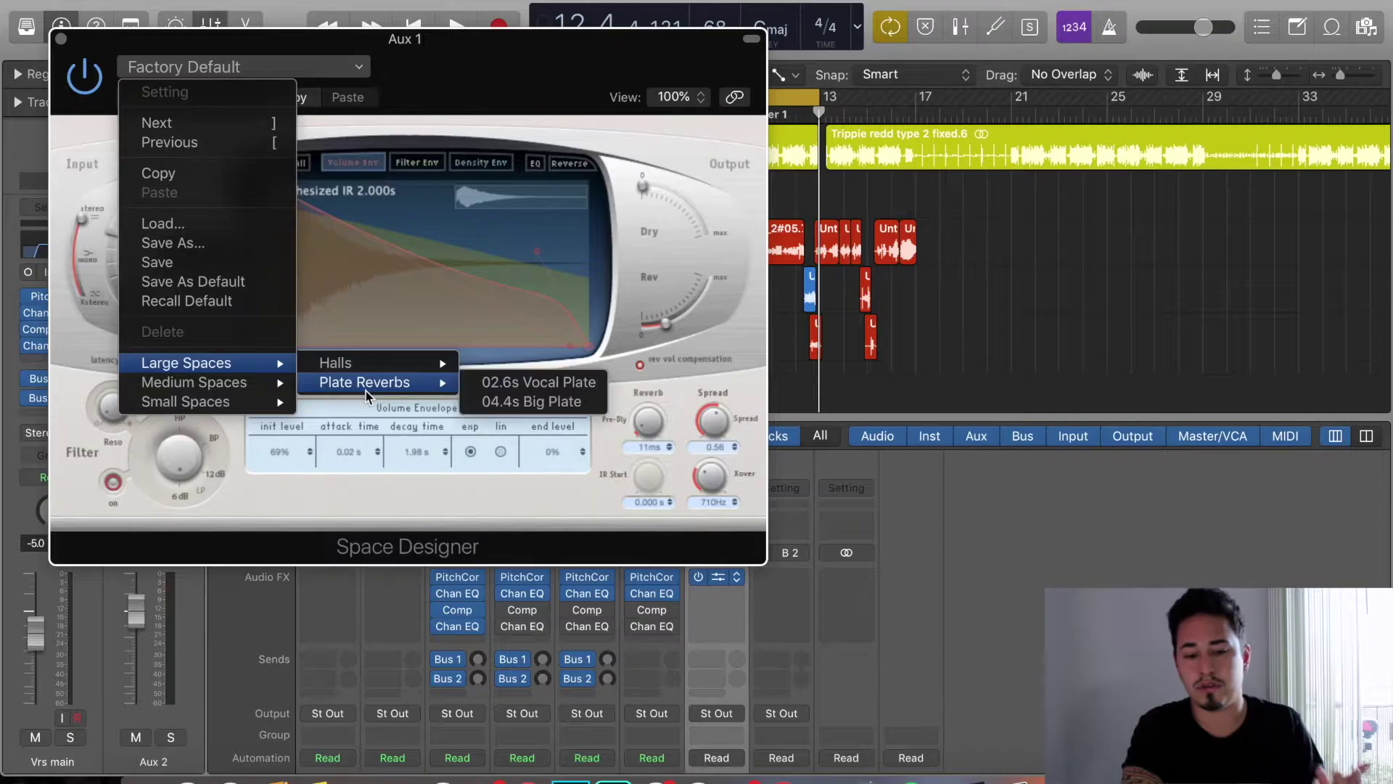
click(532, 383)
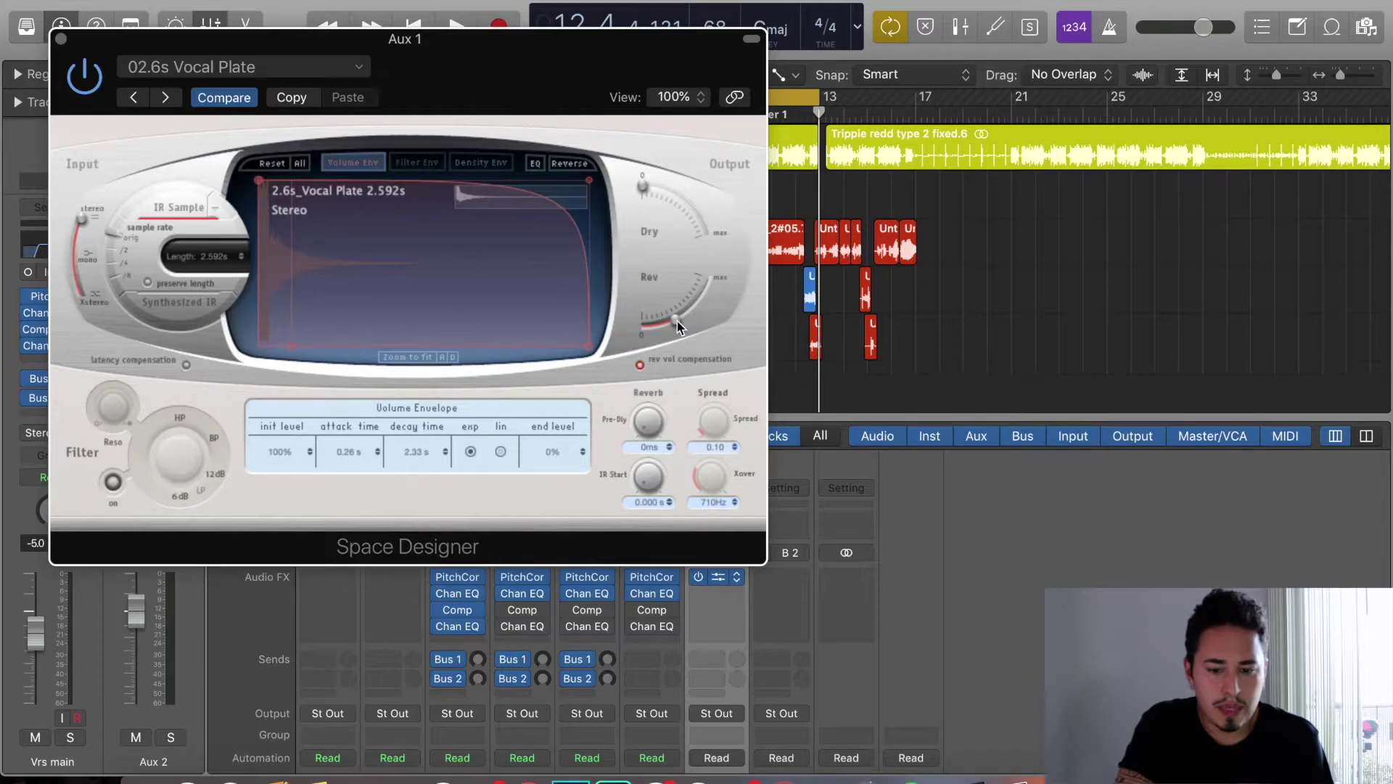
drag(677, 321, 678, 317)
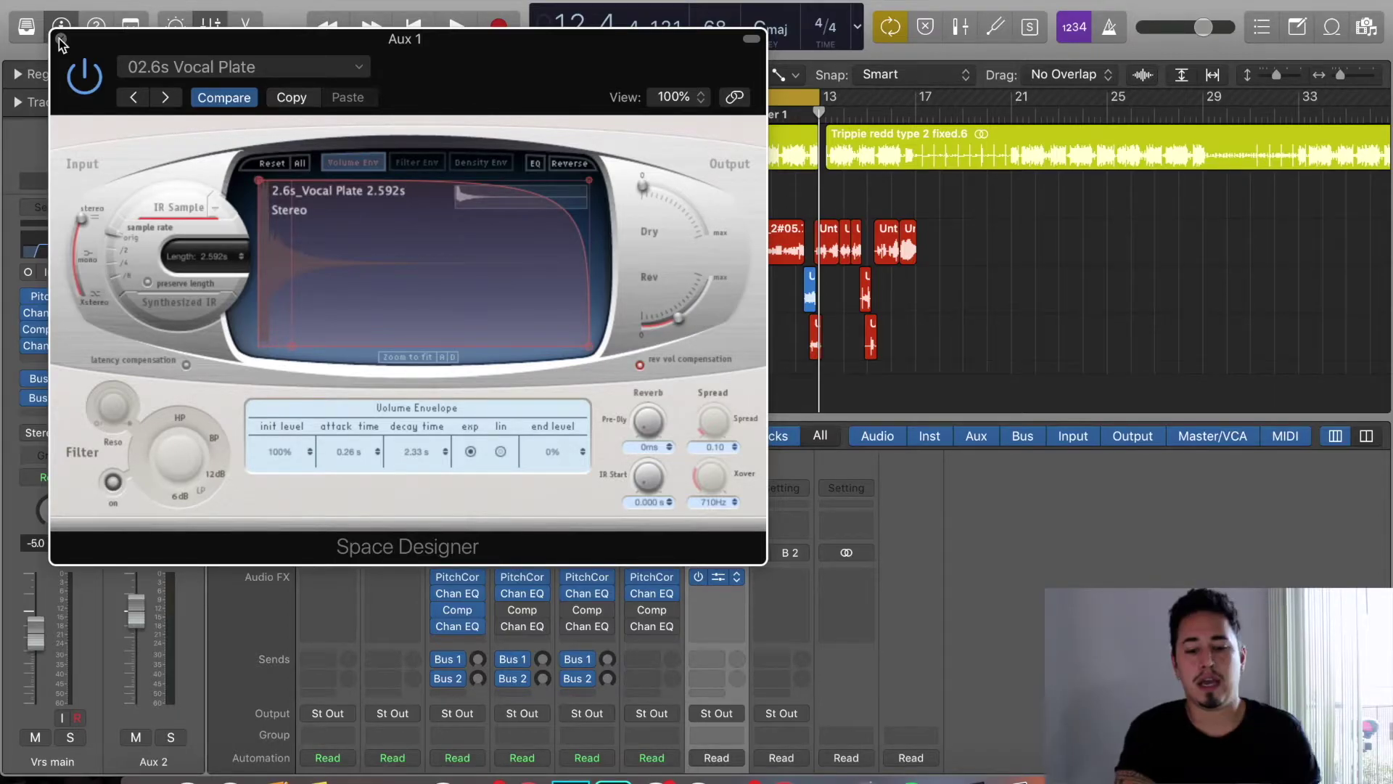
click(61, 40)
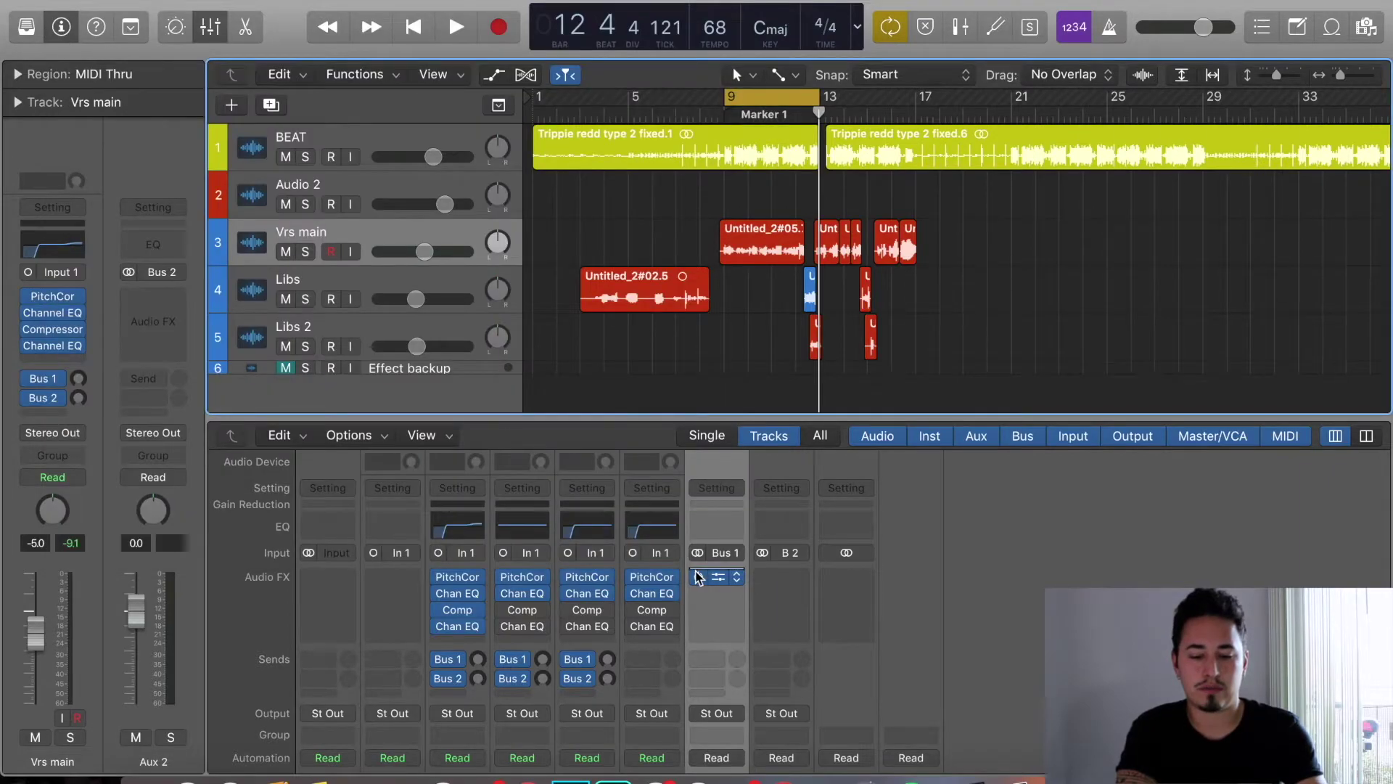
- Rename the Aux 1 channel as Front Verb
scroll(720, 627, down, 5)
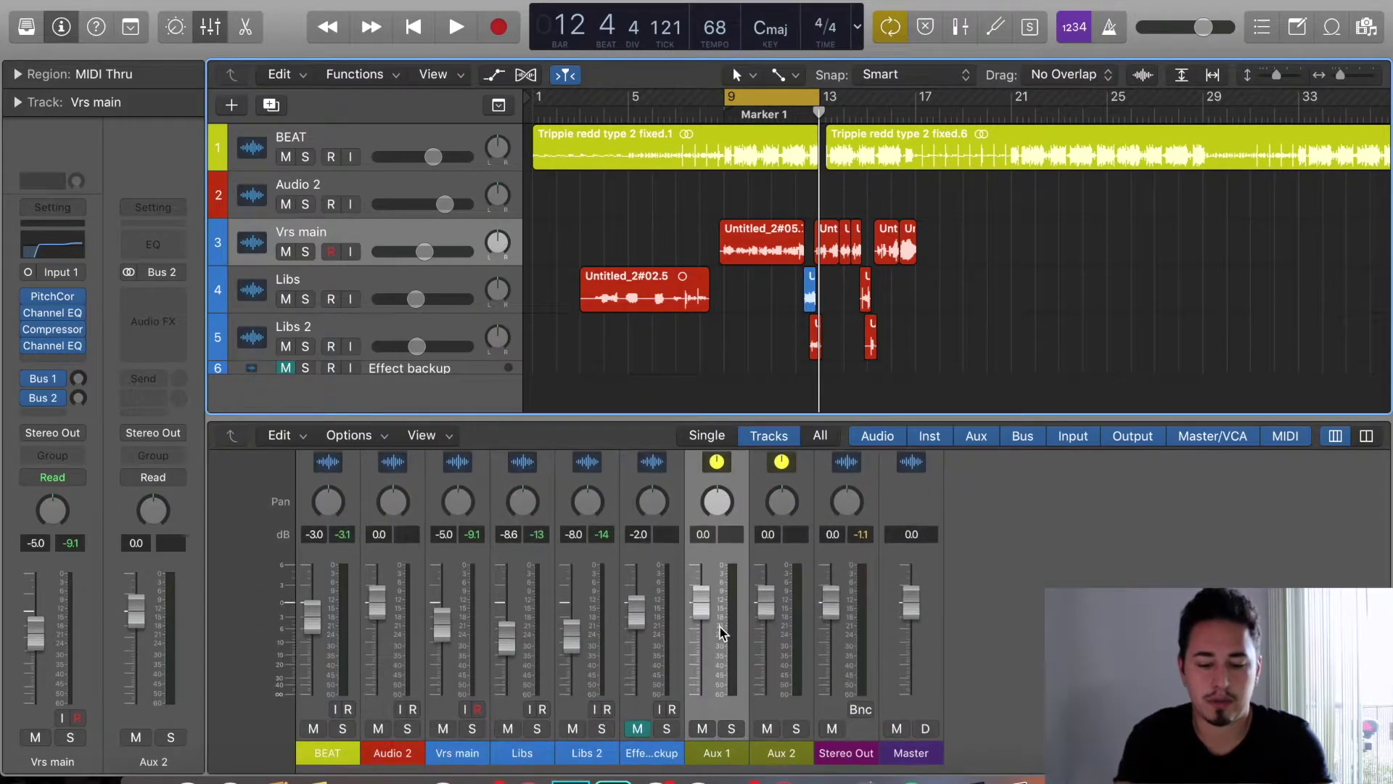
double_click(716, 761)
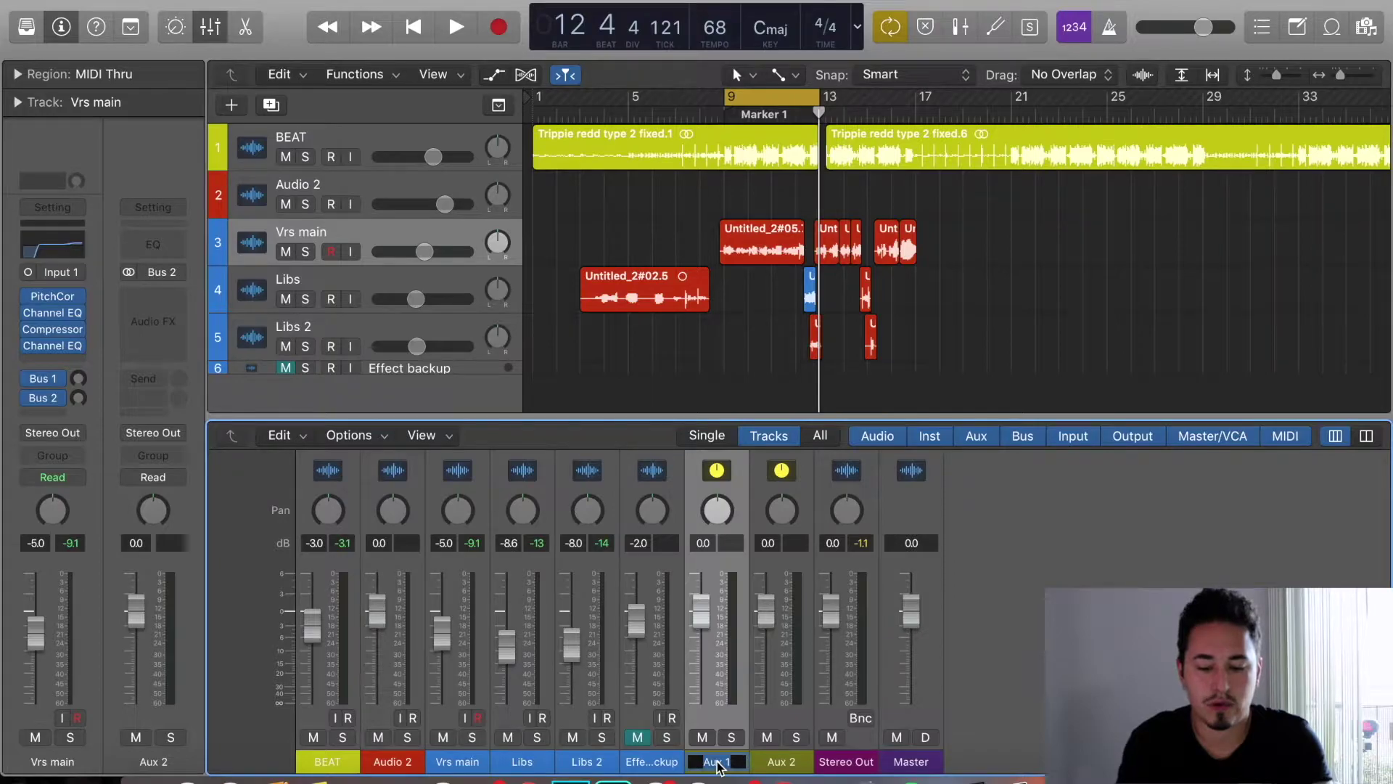
text(Verb)
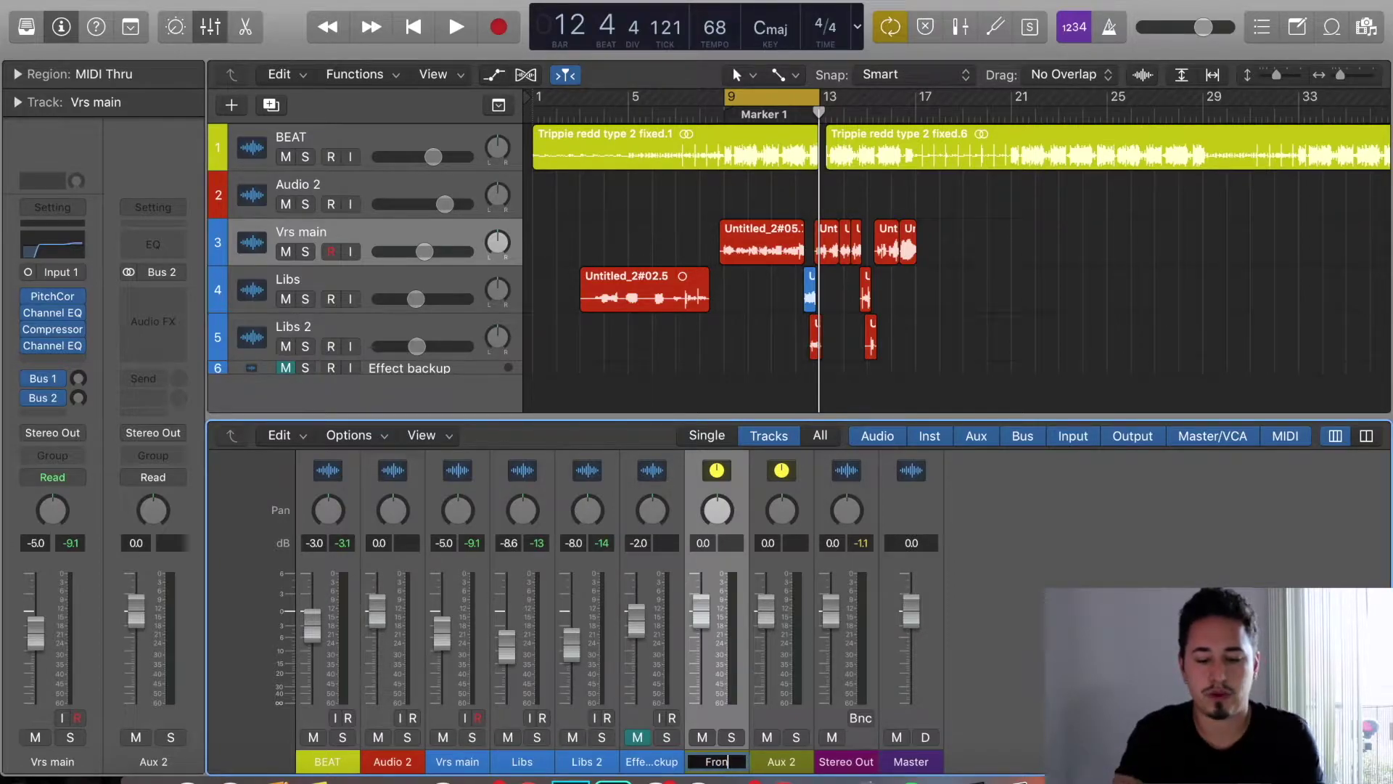
key(Return)
scroll(588, 609, up, 5)
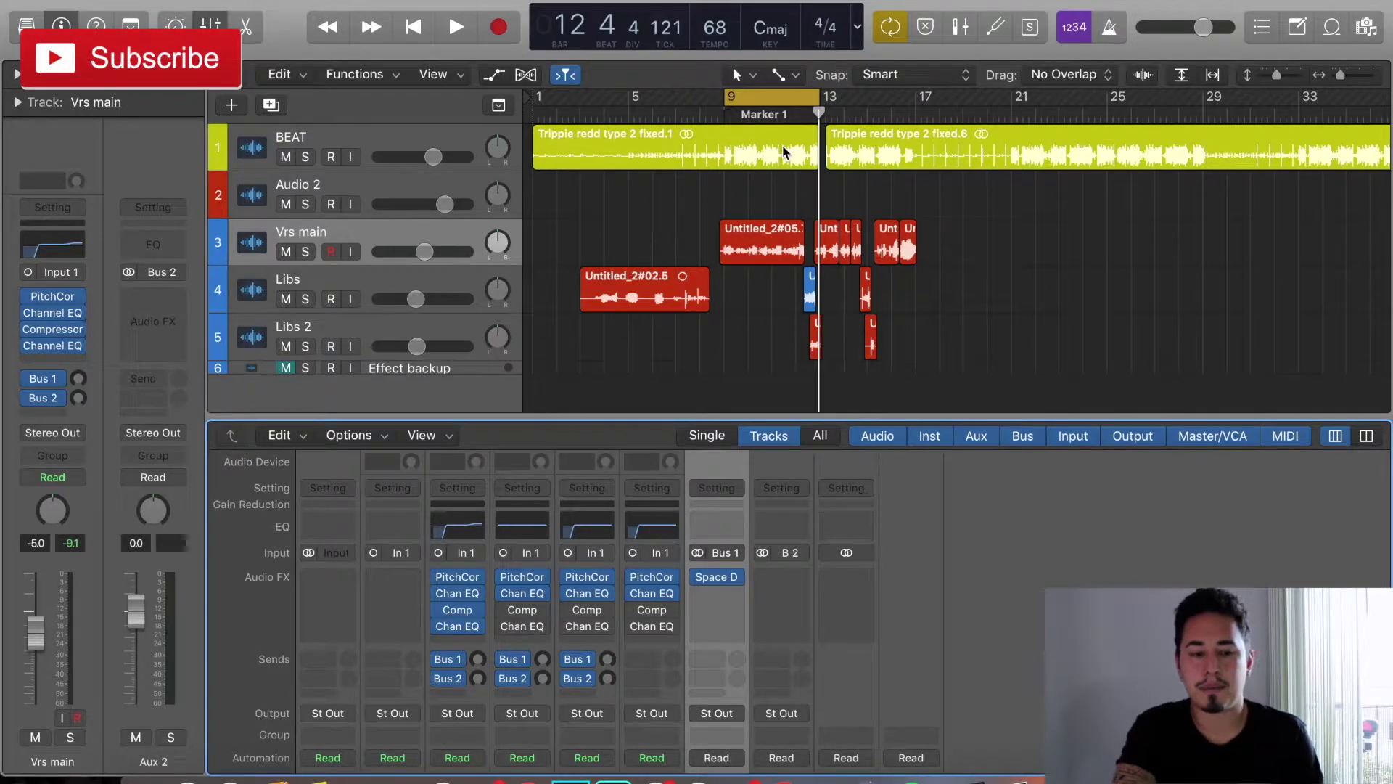
- Mute the BEAT track and, during playback, raise the Vrs main channel's Bus 1 send to about -12.6 dB
click(286, 157)
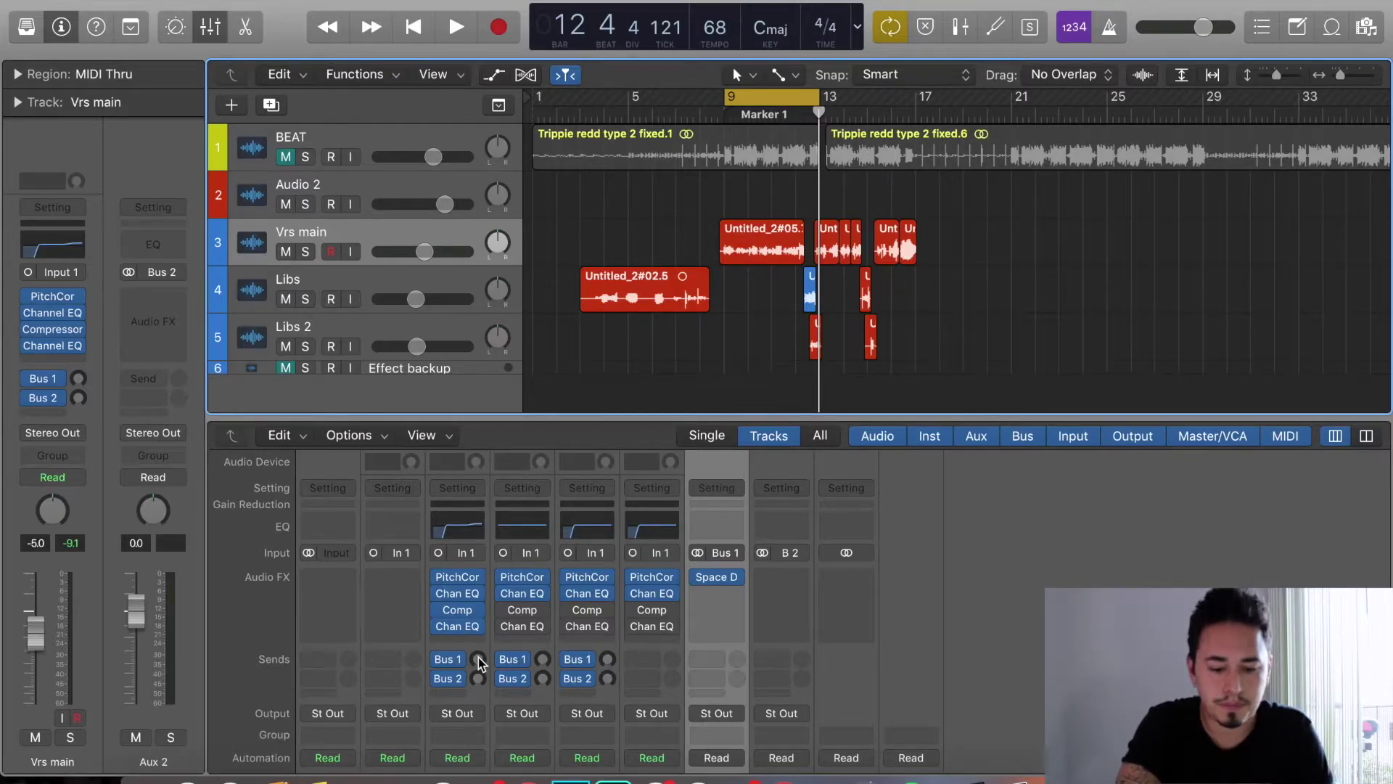
key(space)
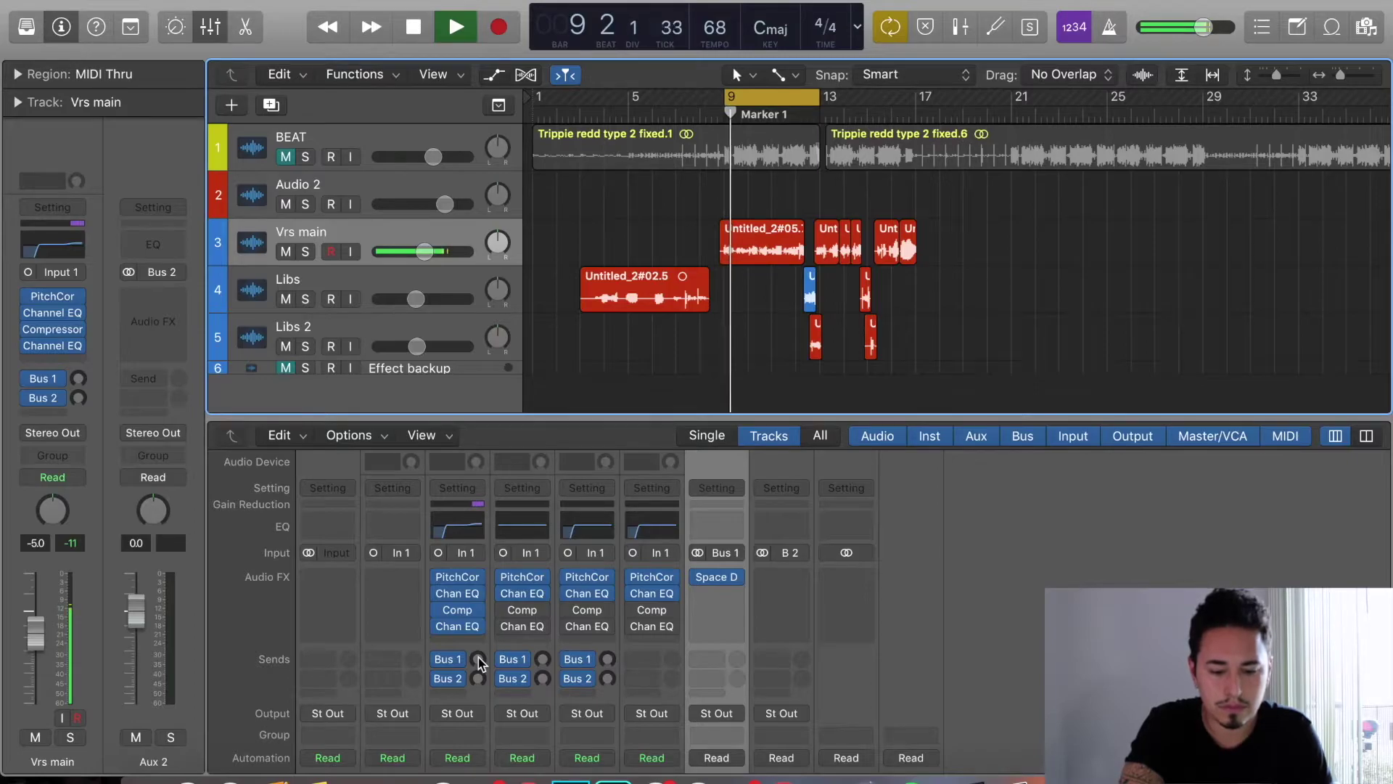
drag(479, 662, 486, 594)
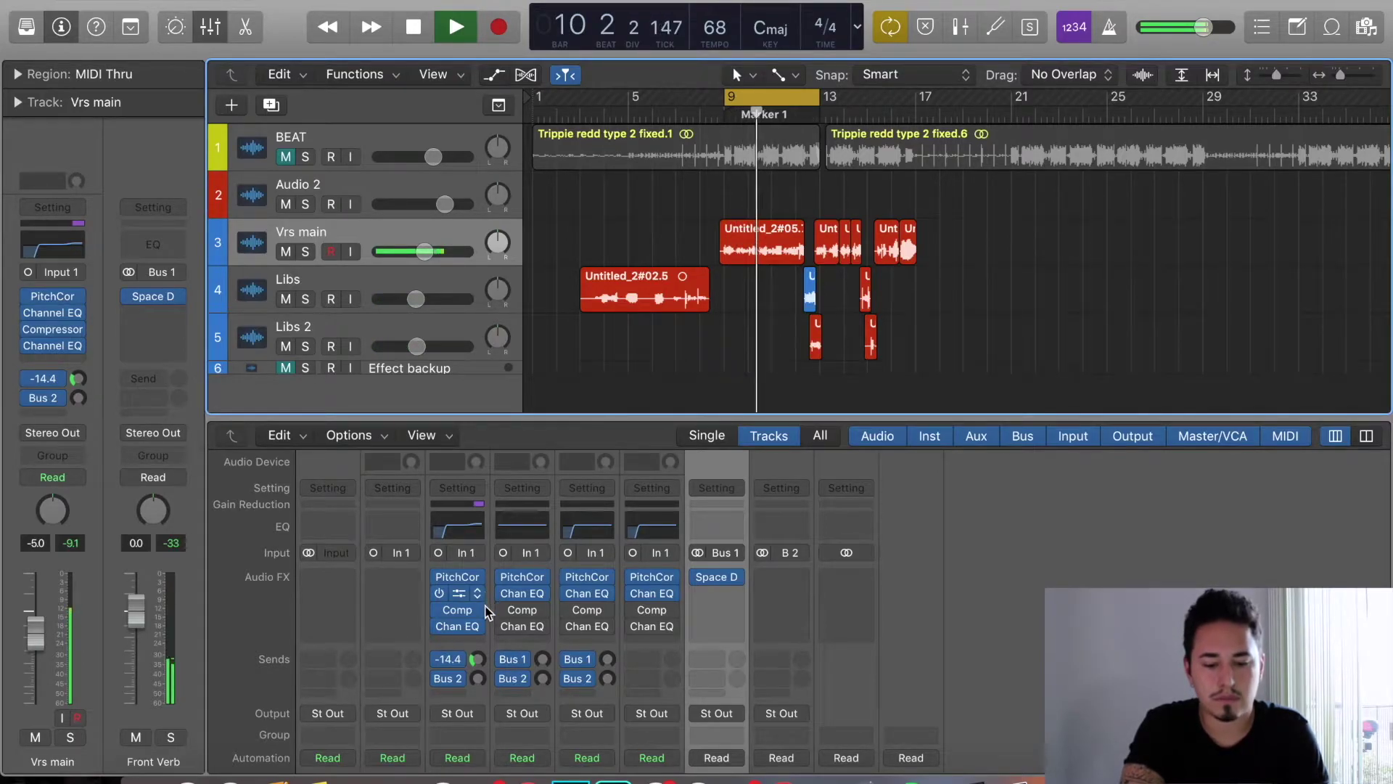
drag(480, 660, 480, 652)
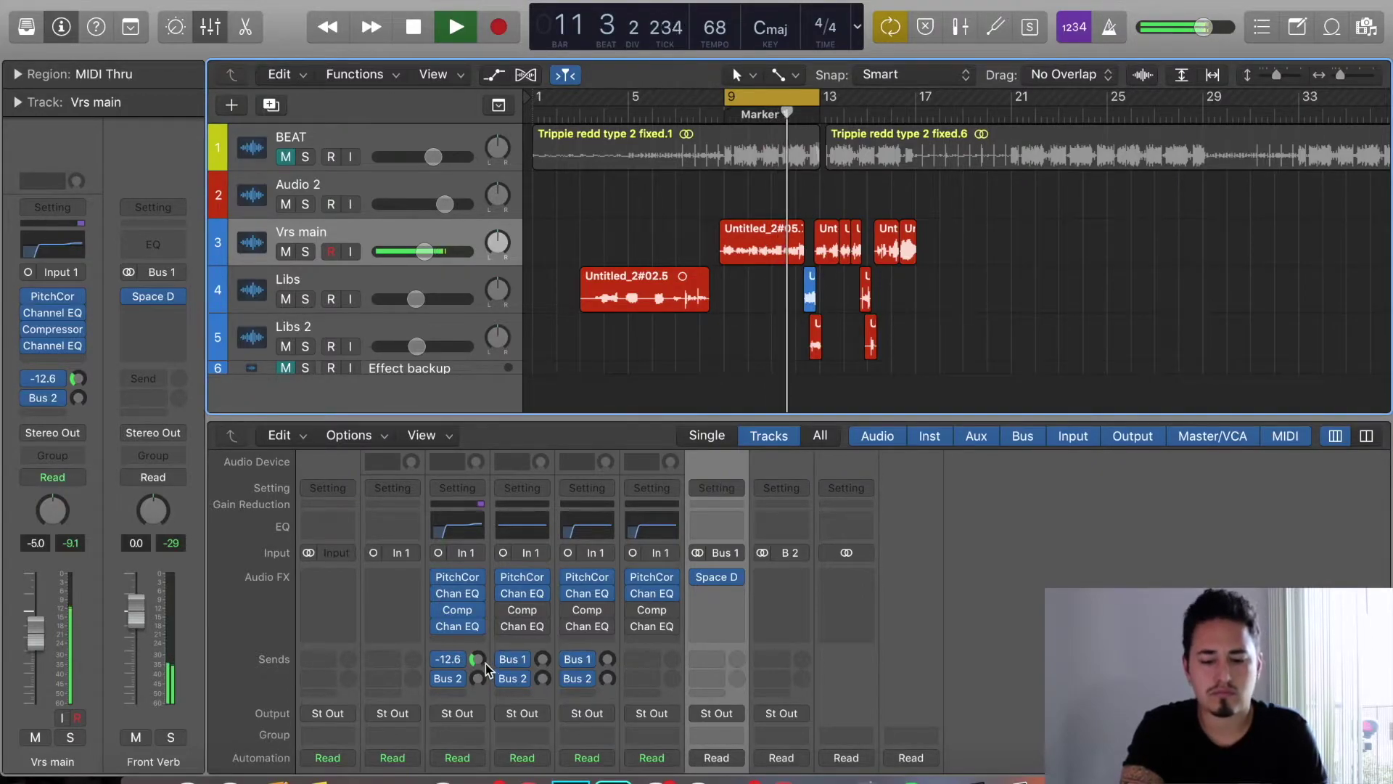
- Raise the reverb level slightly and adjust the dry level in the Front Verb channel's Space Designer while listening, and stop playback
click(724, 577)
drag(679, 320, 682, 315)
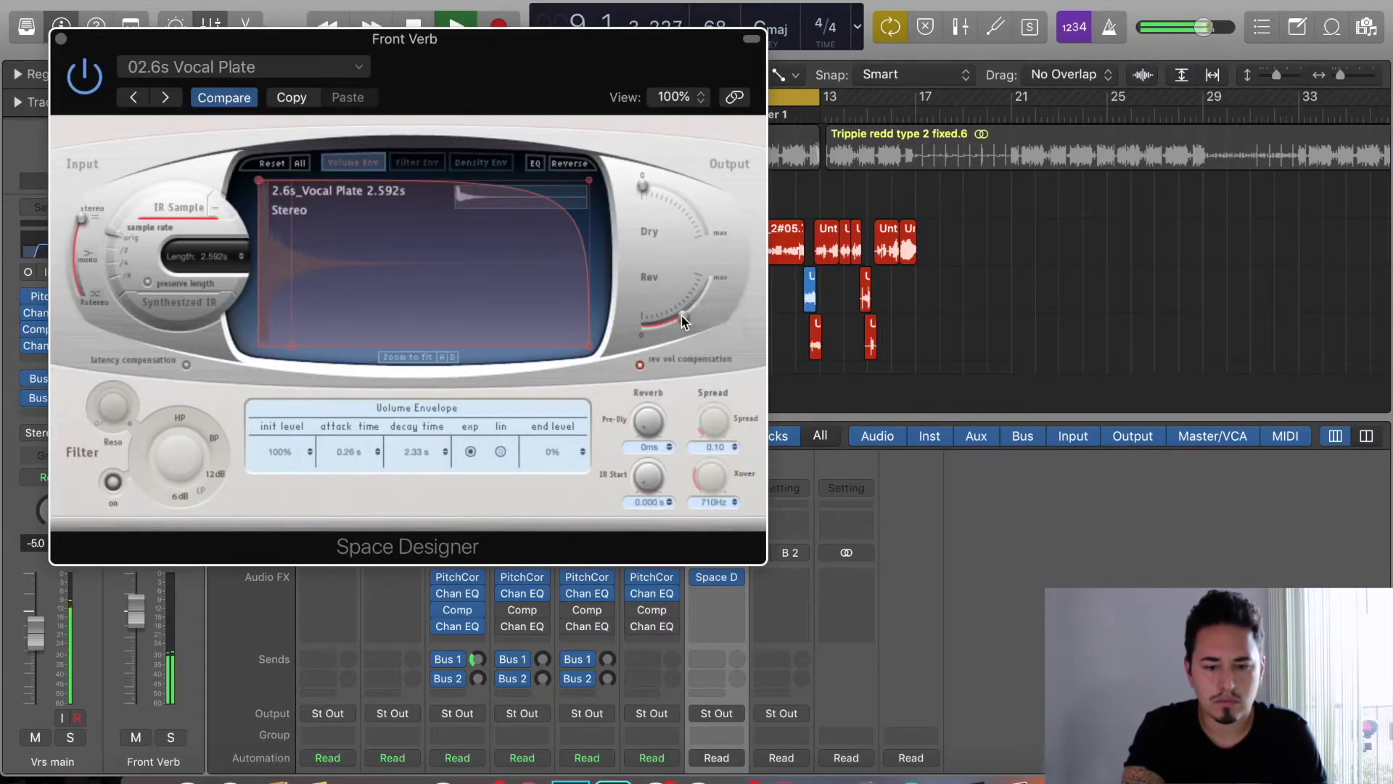
drag(650, 174, 695, 229)
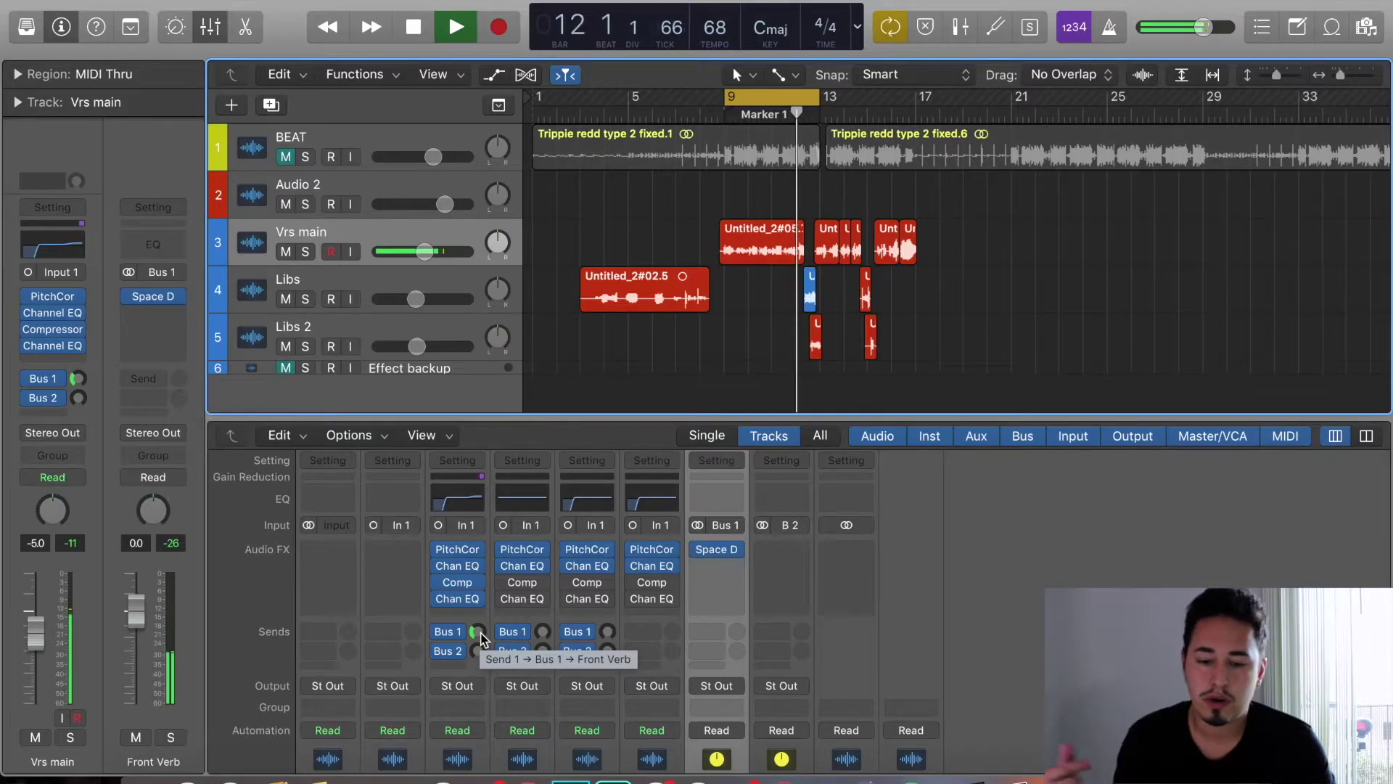
key(space)
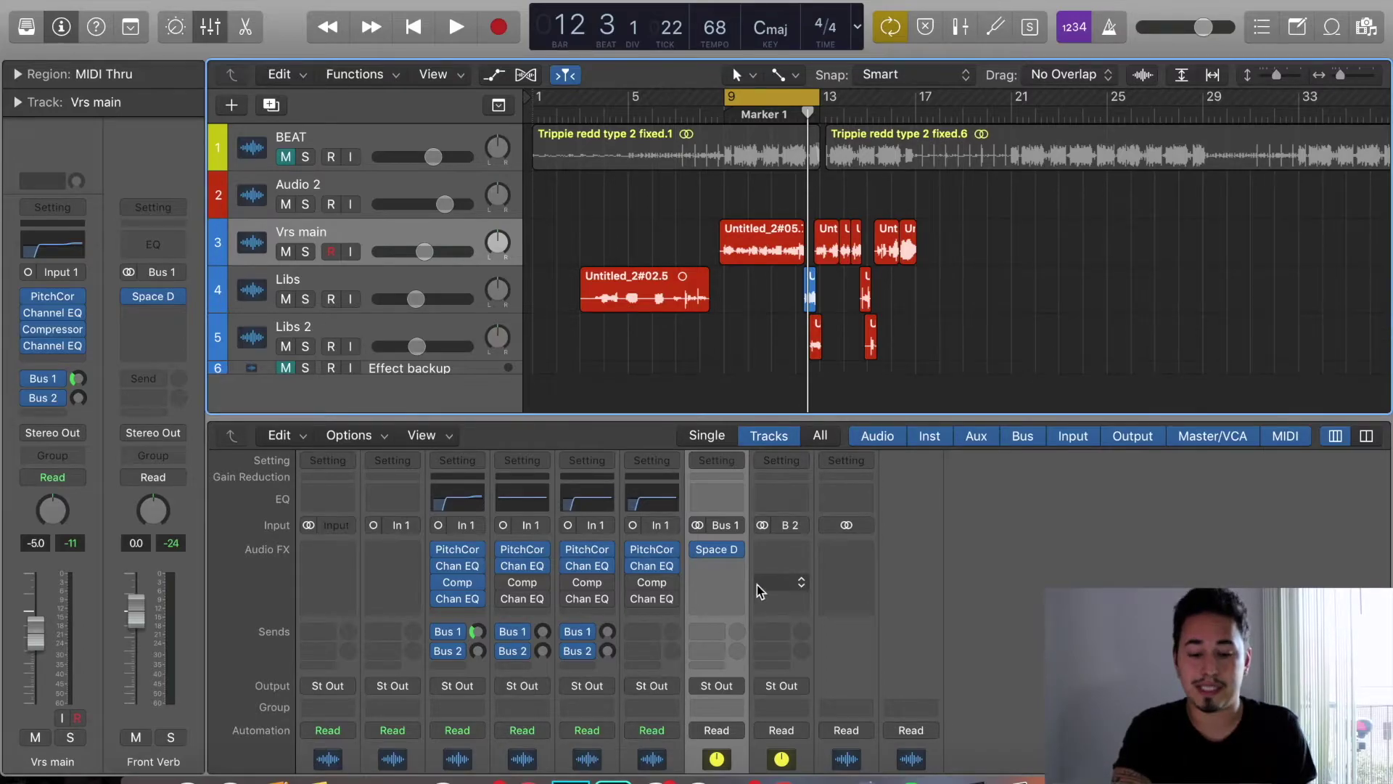
- Insert a stereo Space Designer reverb on the Aux 2 channel fed by Bus 2
scroll(756, 585, down, 4)
scroll(756, 585, down, 5)
scroll(761, 577, up, 10)
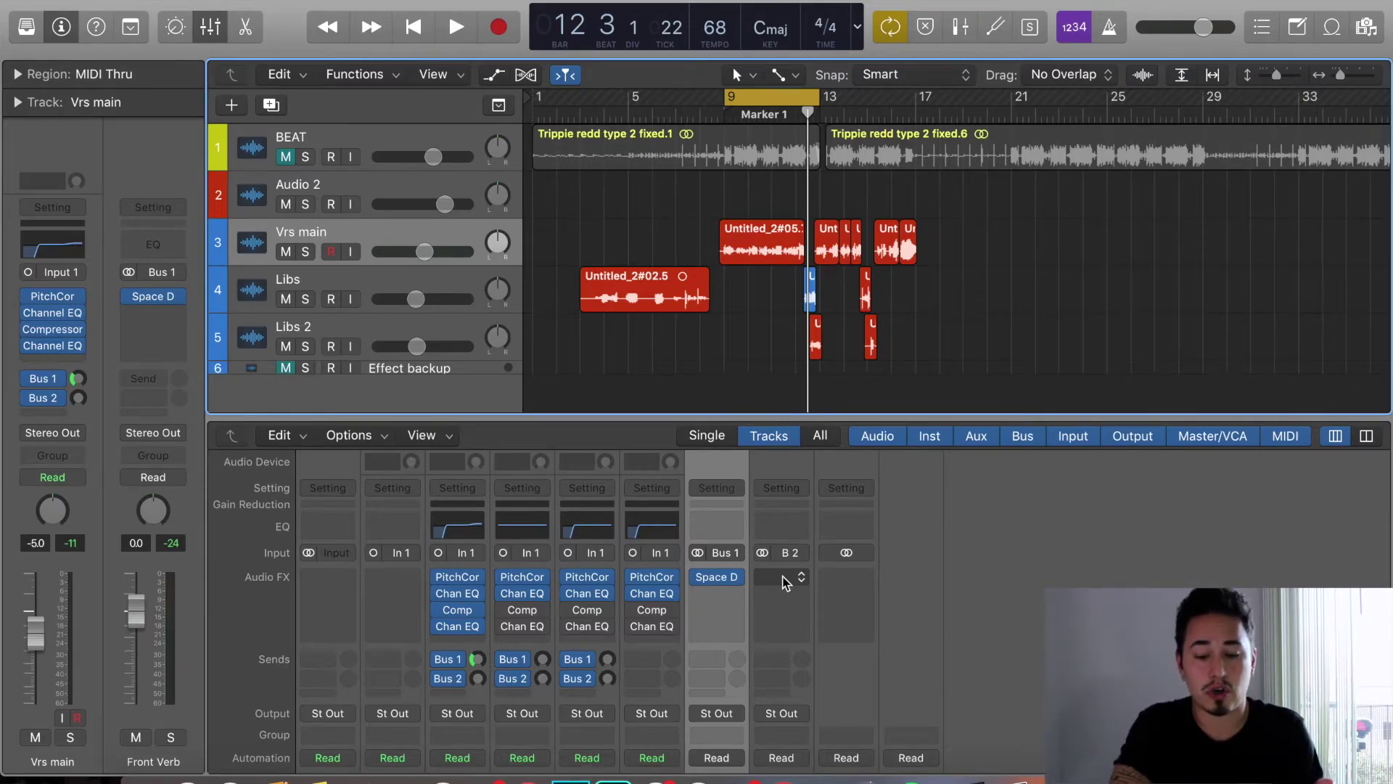
click(784, 583)
mouse_move(796, 620)
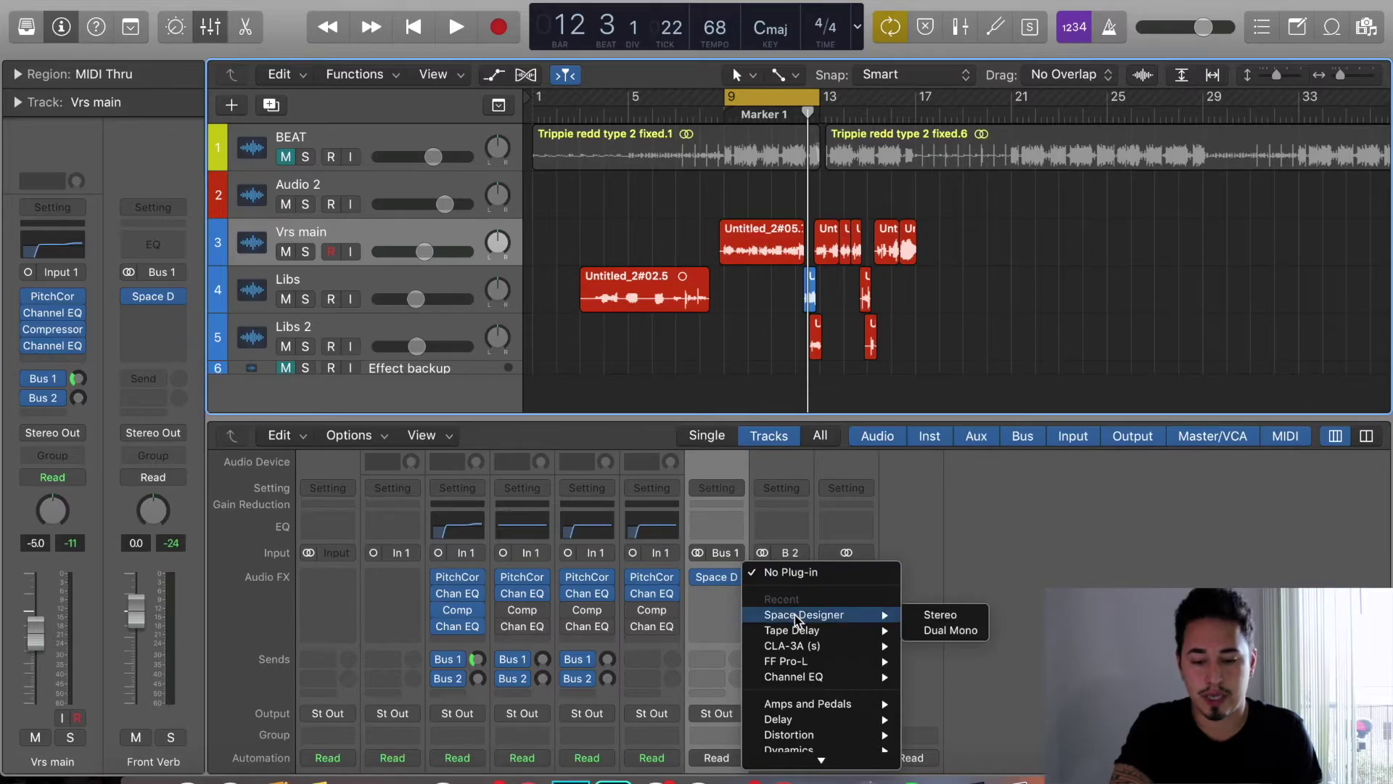
click(936, 617)
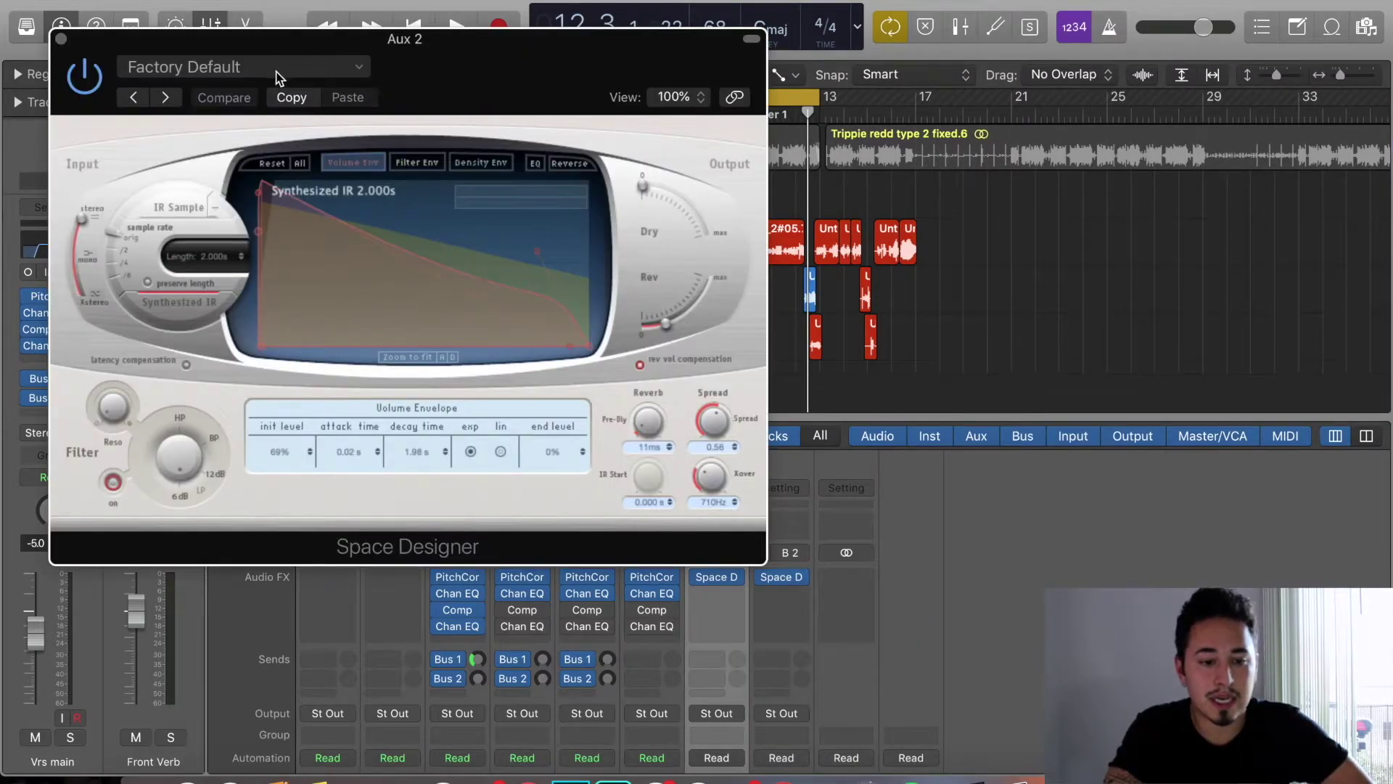
- Browse the Space Designer presets and load 2.0s Prince Hall One on Aux 2
click(274, 68)
mouse_move(225, 363)
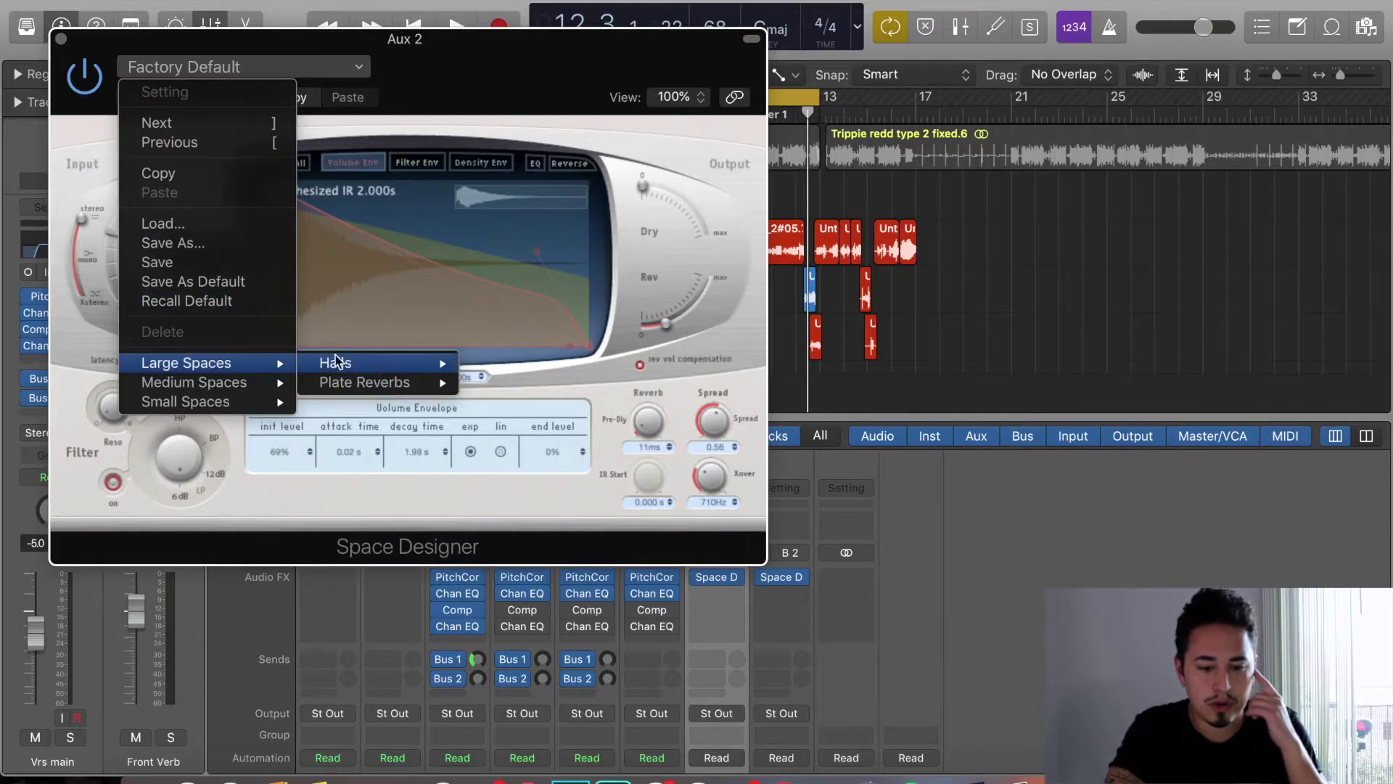
mouse_move(376, 363)
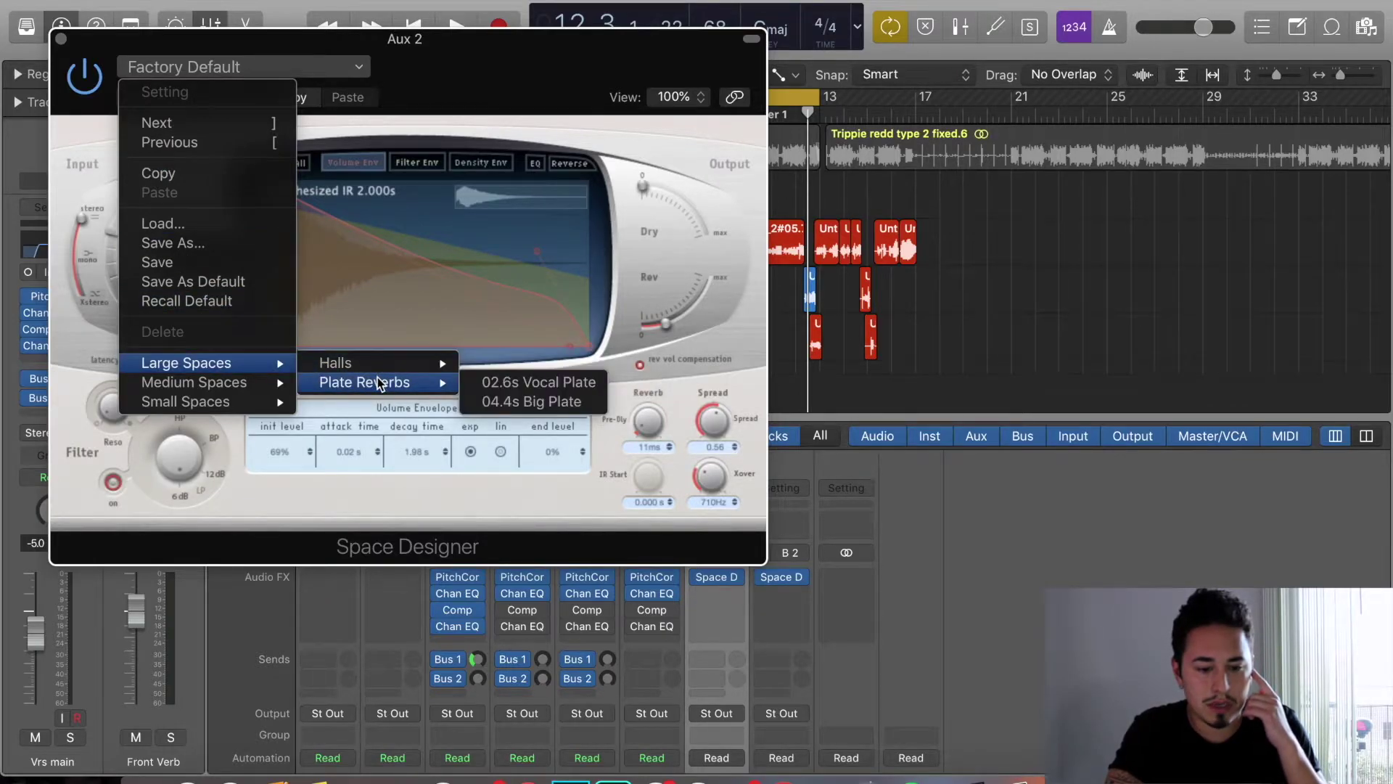
mouse_move(226, 406)
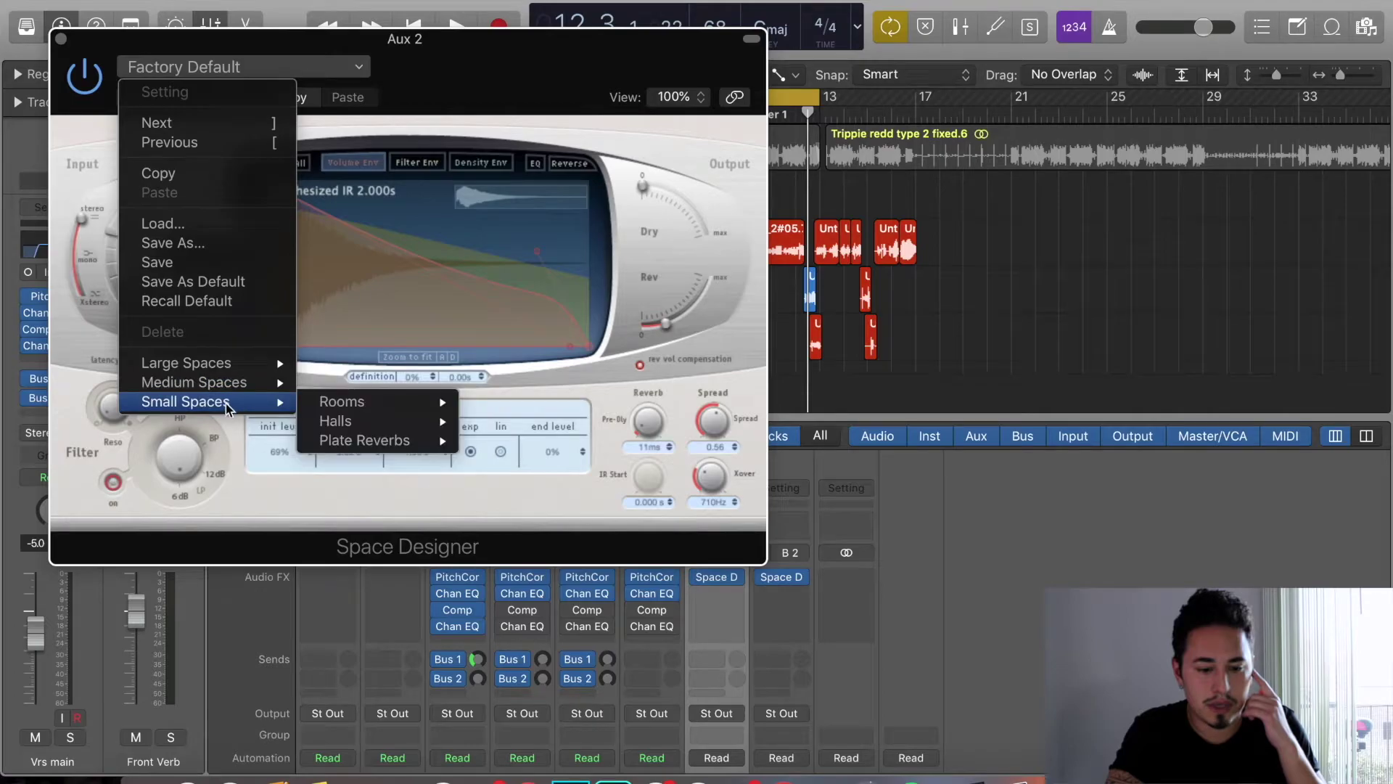
mouse_move(352, 439)
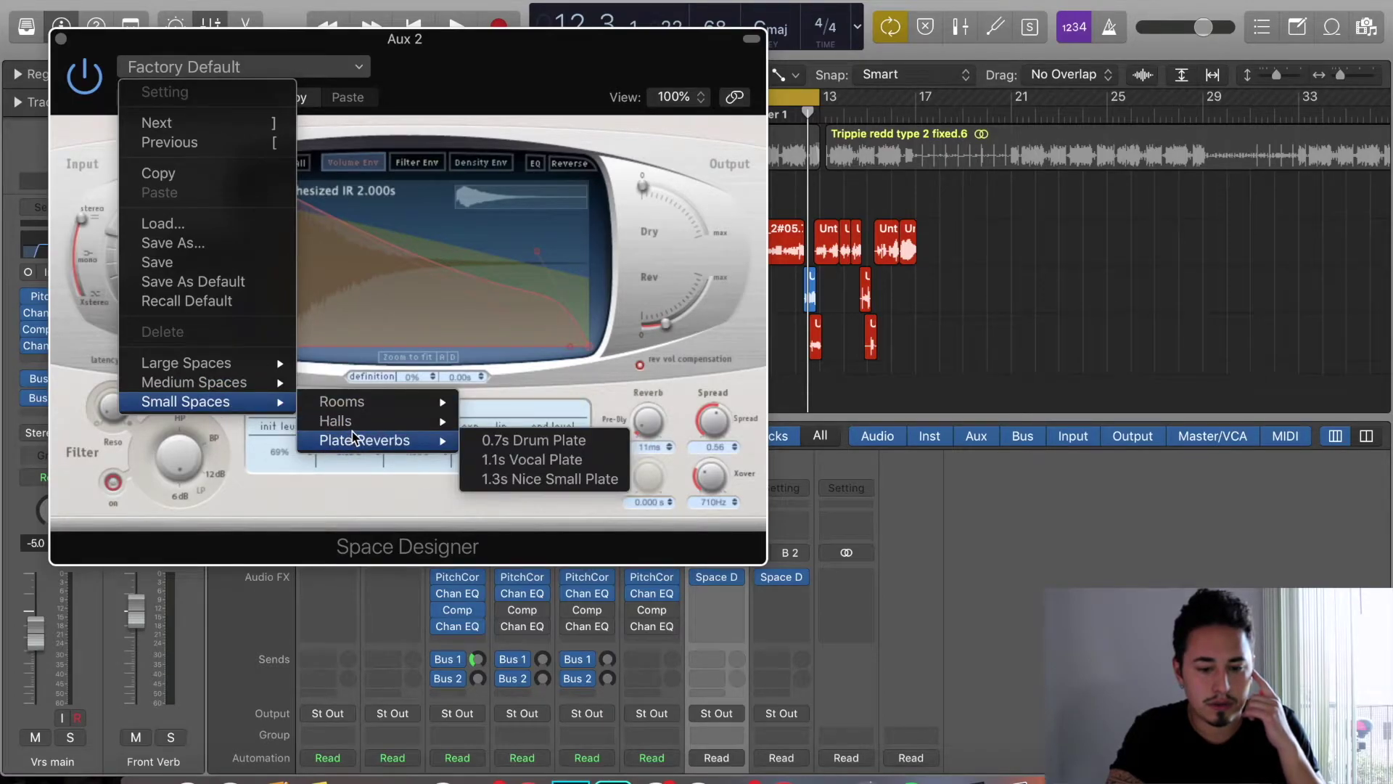
mouse_move(254, 383)
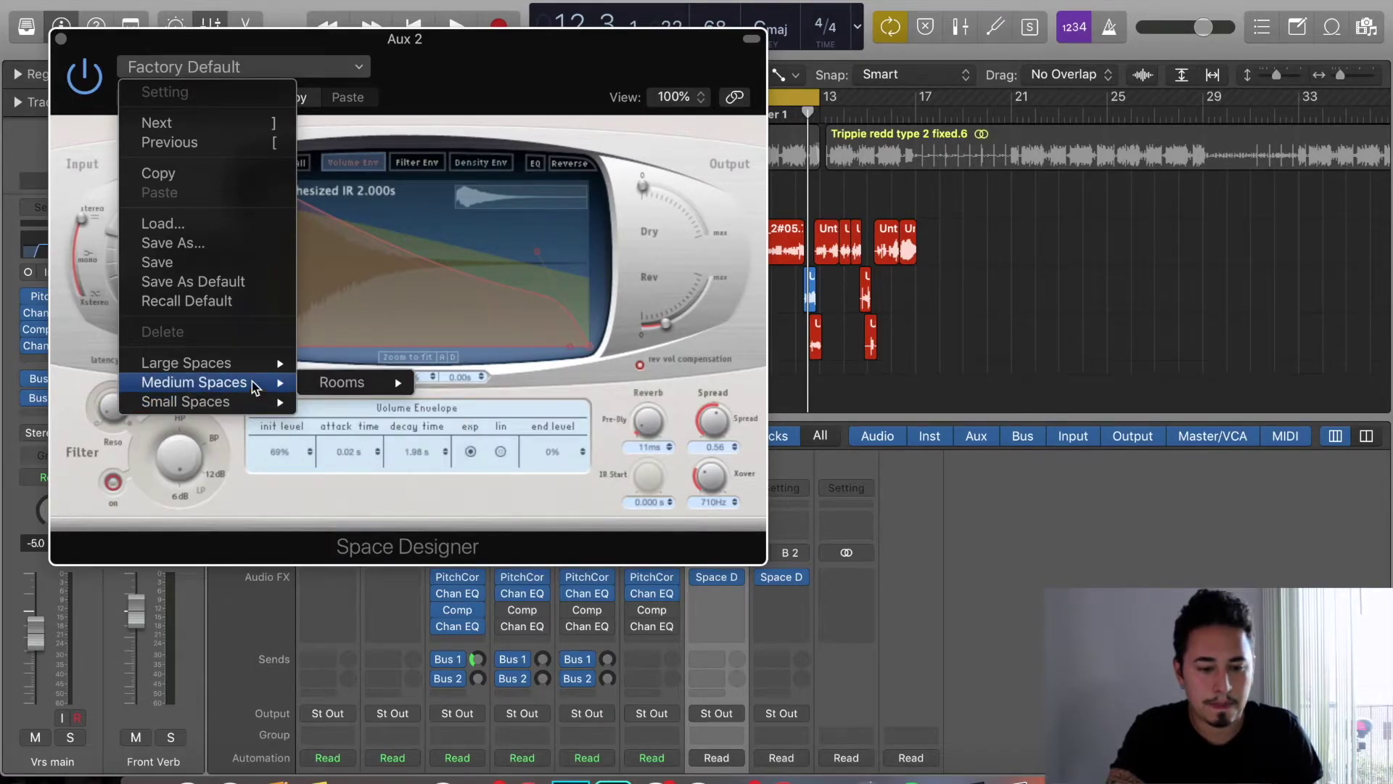
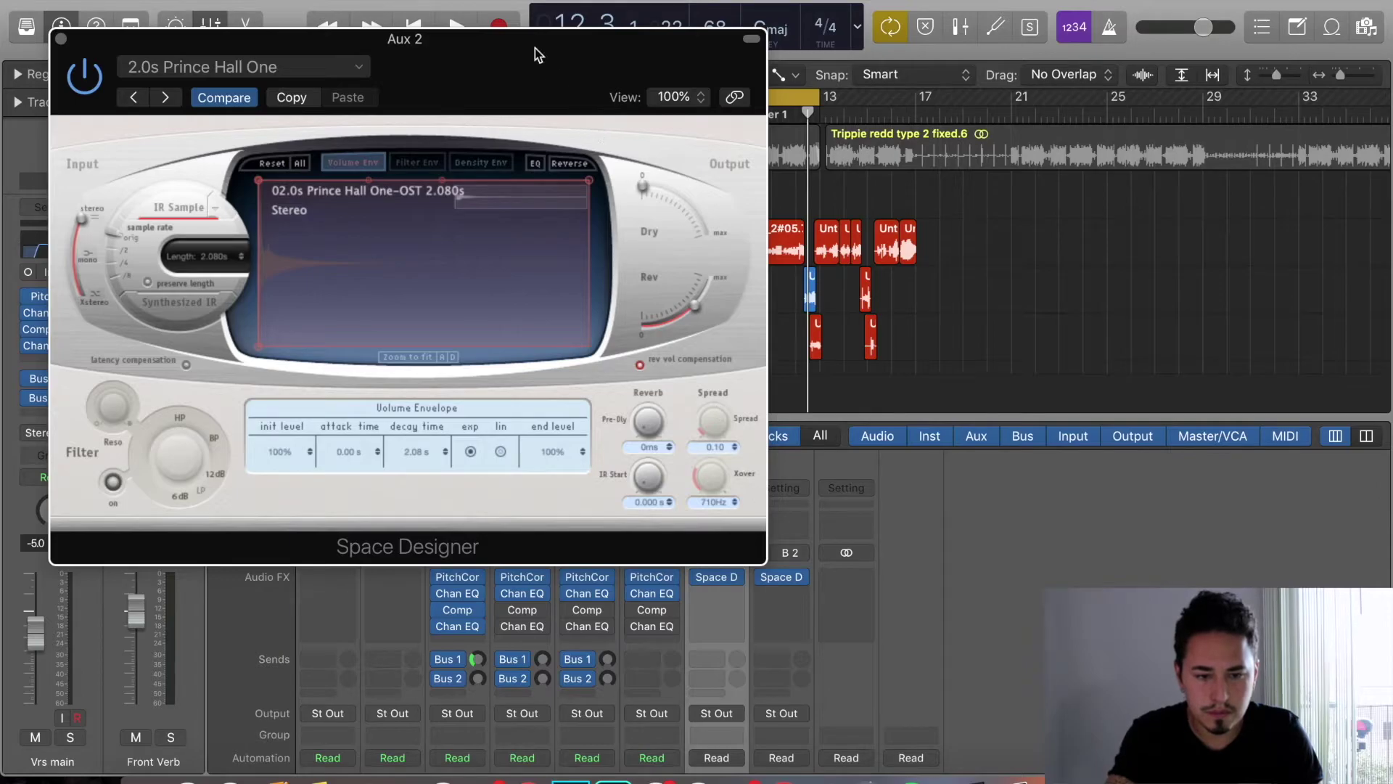
- Start playback and raise the Vrs main channel's Bus 2 send to about -5.2 dB while listening to the hall reverb
drag(498, 40, 301, 26)
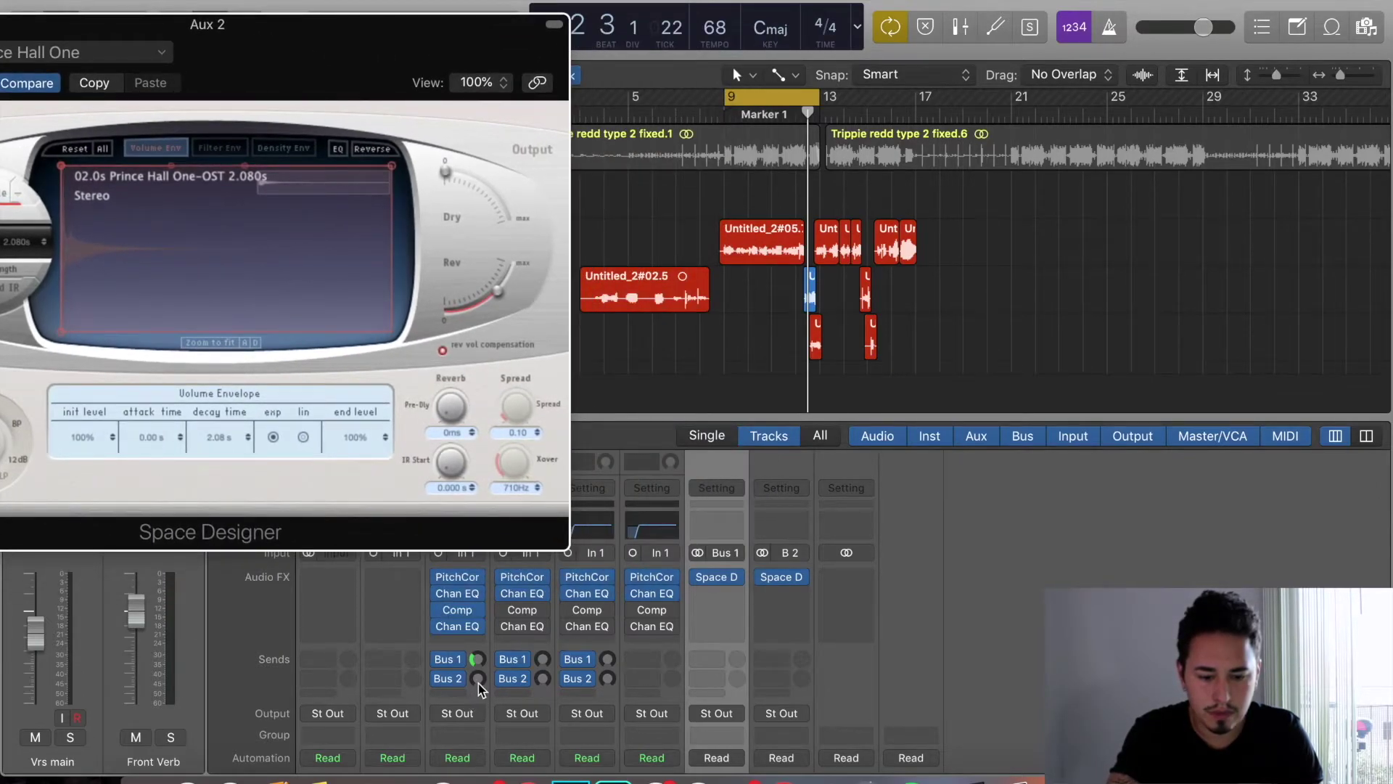
drag(477, 682, 485, 629)
key(space)
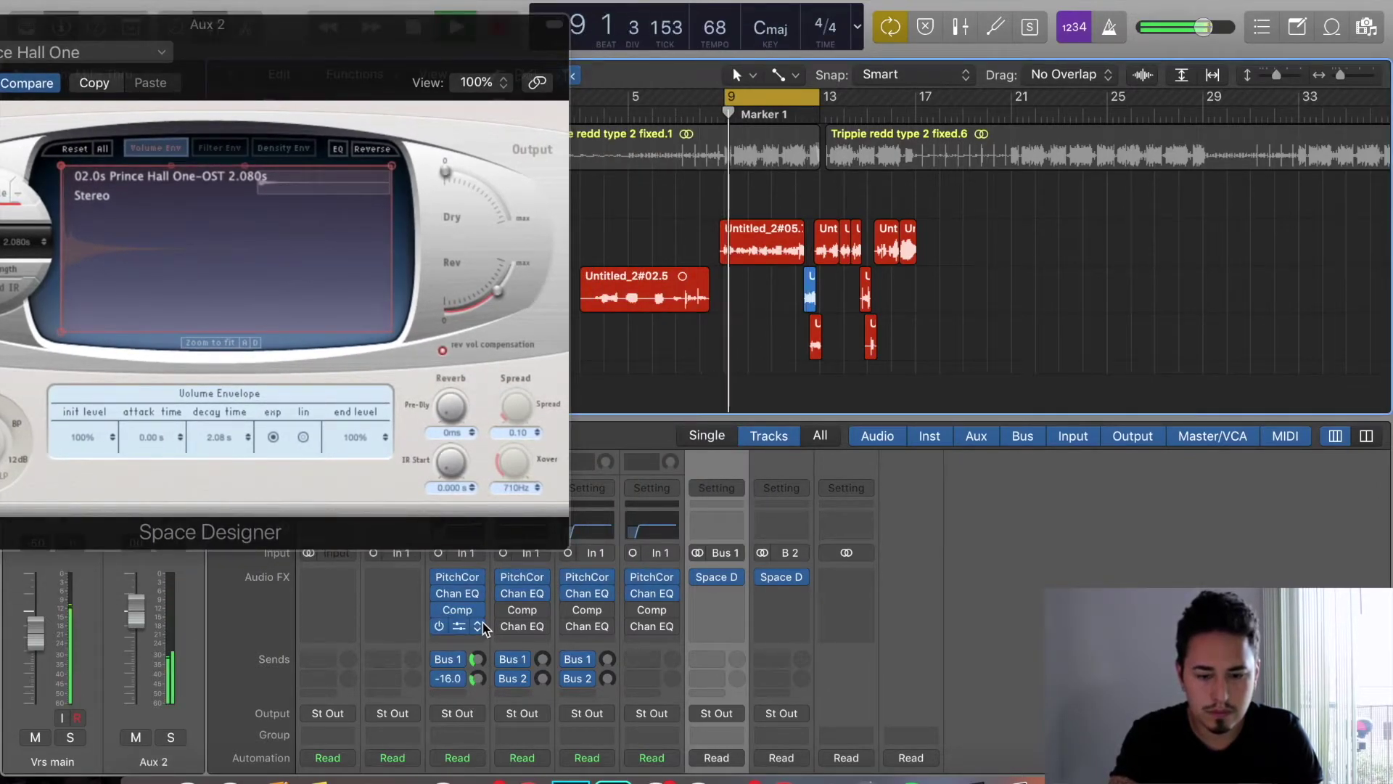
scroll(671, 675, down, 5)
scroll(672, 675, up, 5)
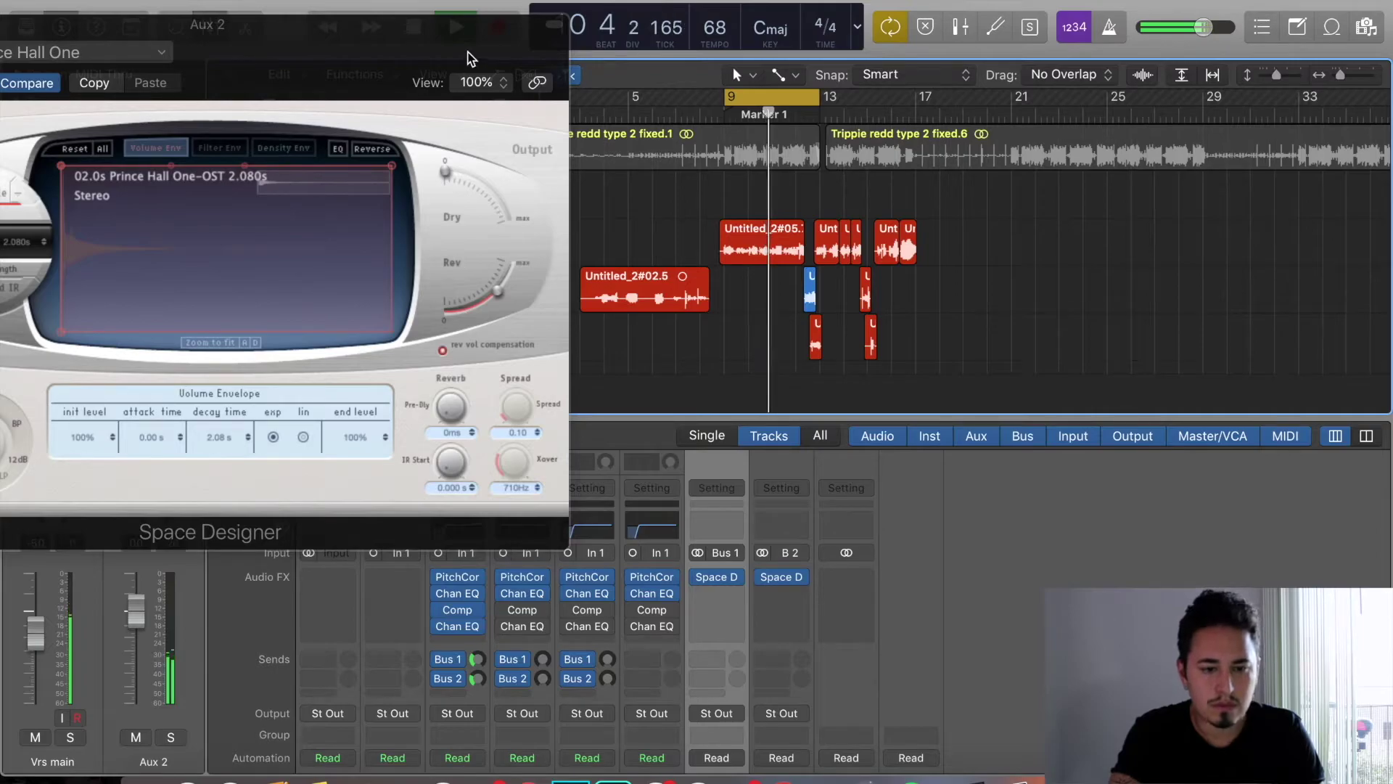
drag(470, 58, 524, 43)
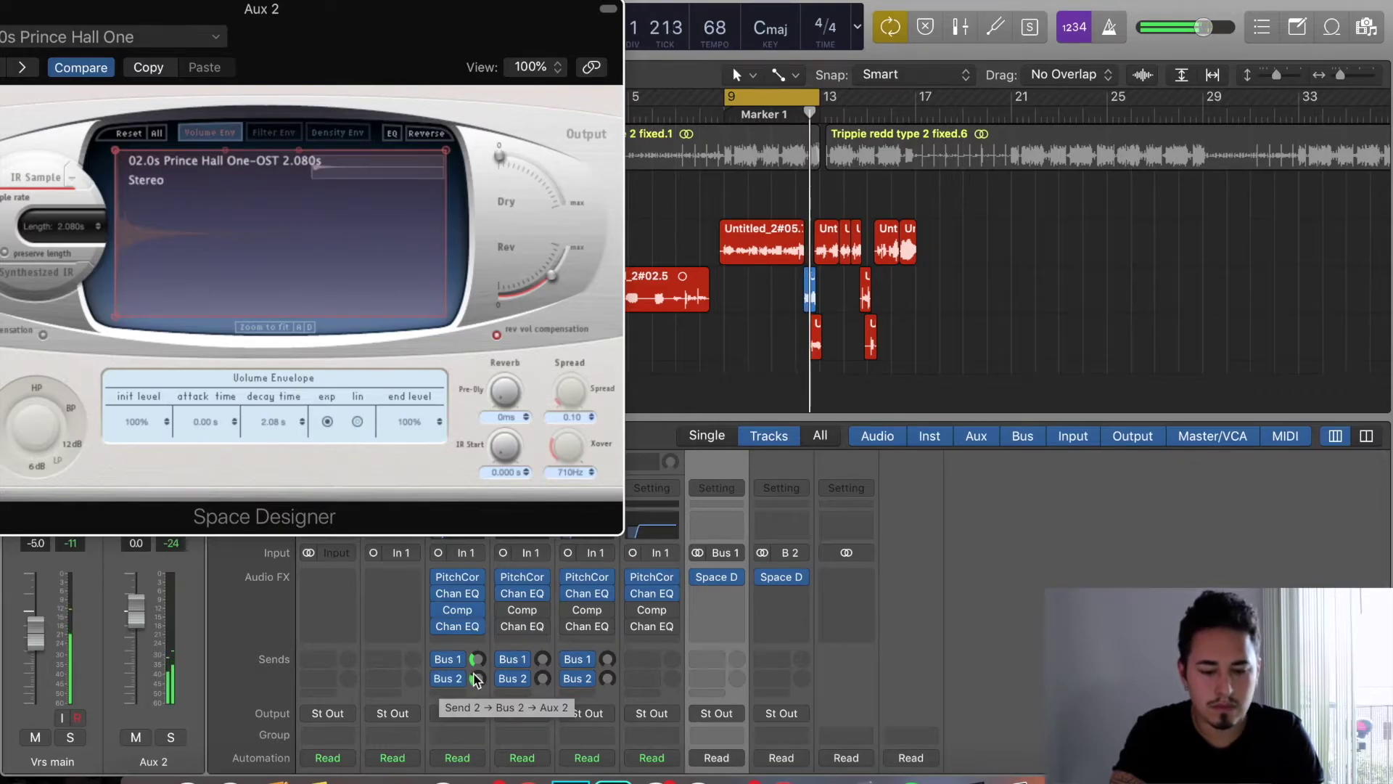
drag(477, 680, 487, 625)
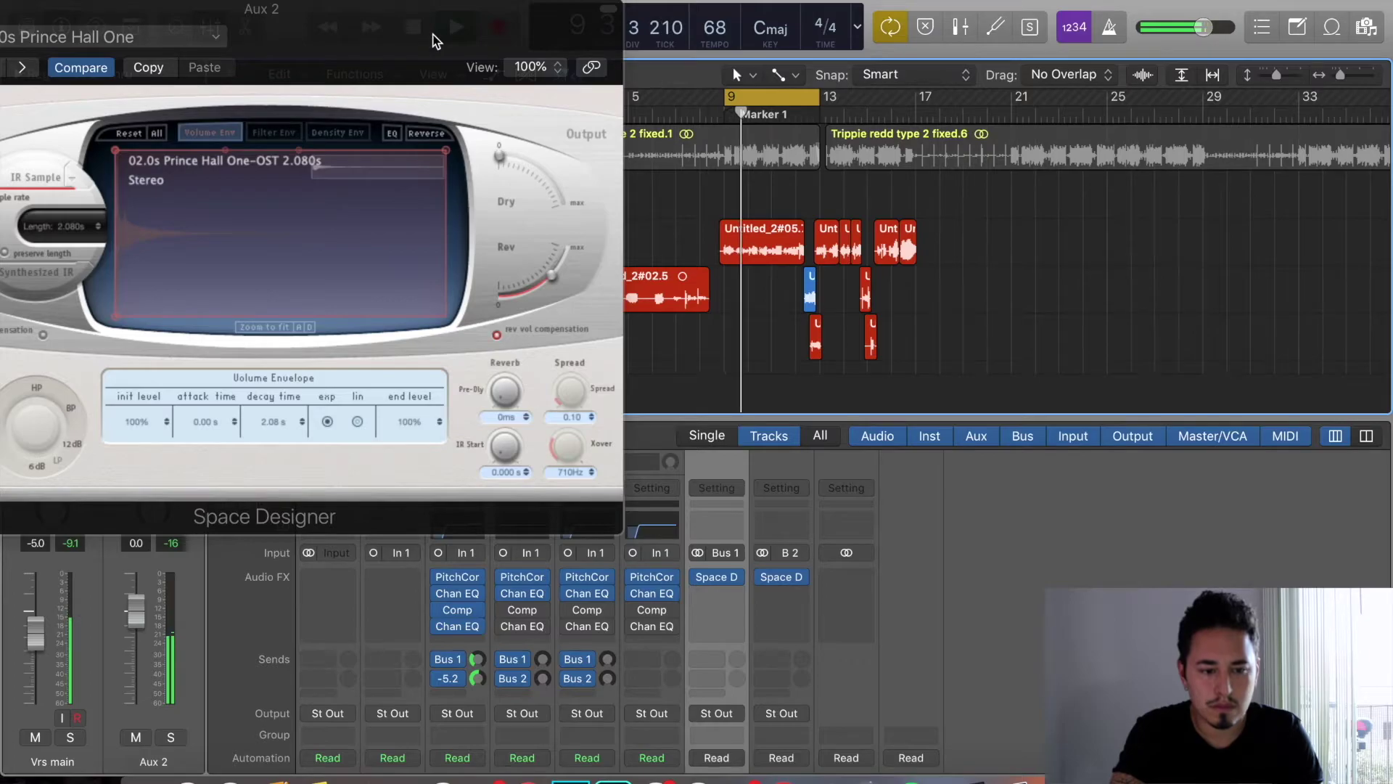
- Change the Aux 2 Space Designer preset to the large hall 06.6s Botta Church
drag(435, 42, 607, 46)
click(227, 48)
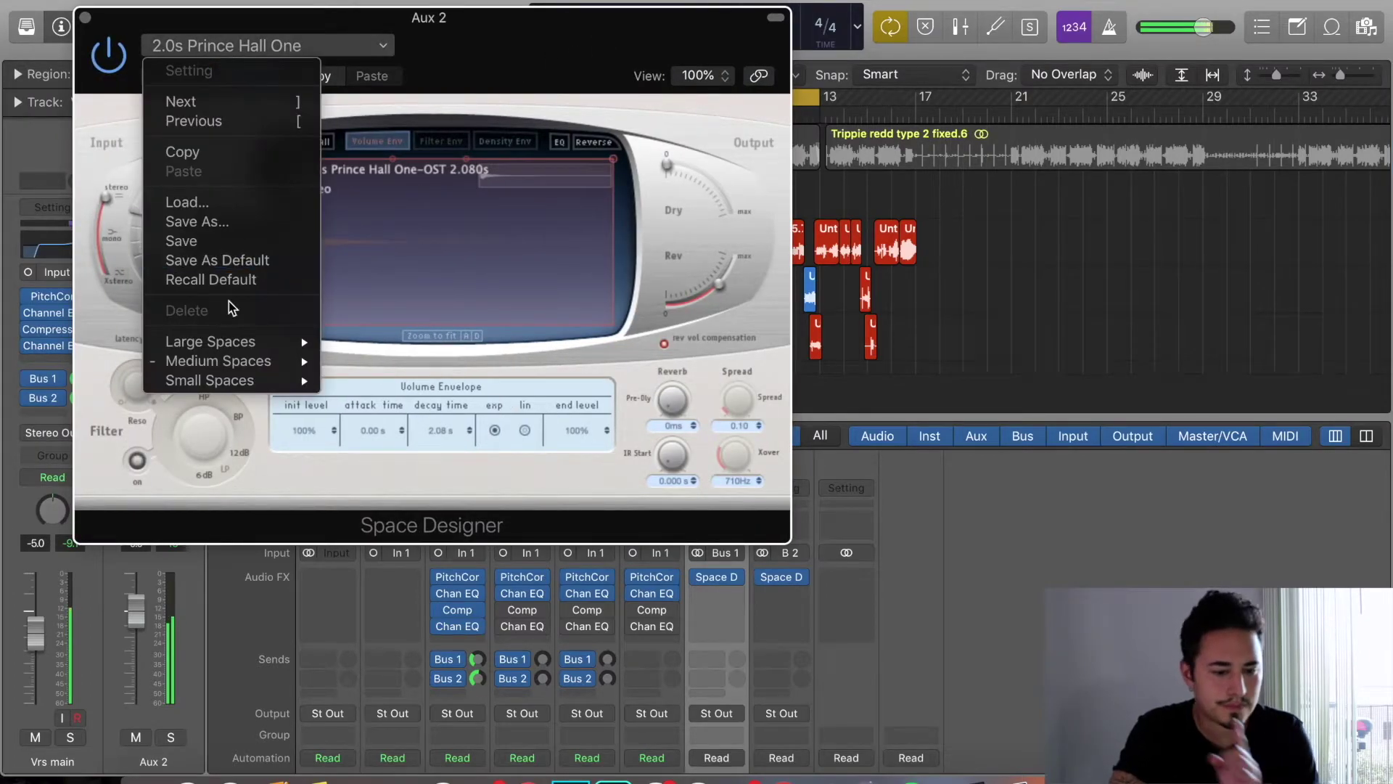
mouse_move(246, 341)
mouse_move(412, 346)
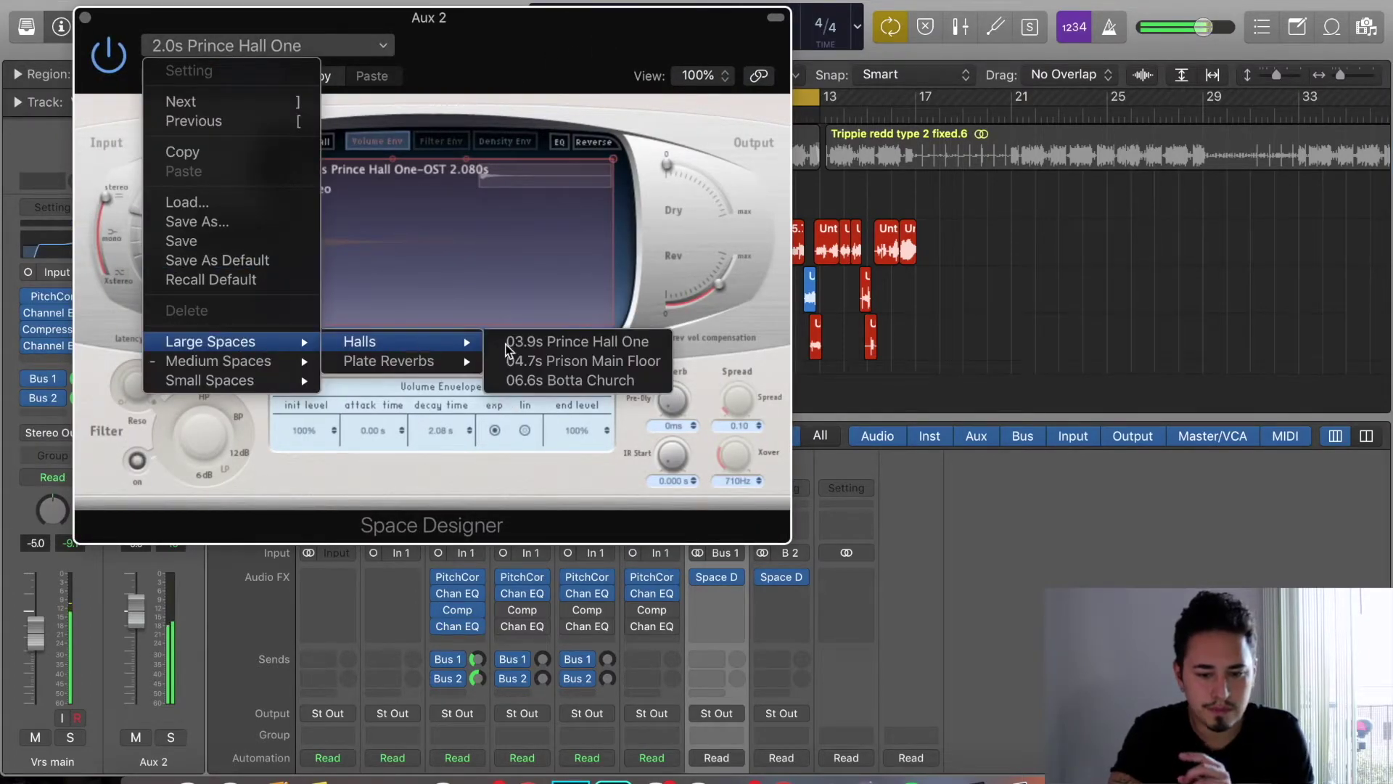
click(580, 380)
- Adjust Space Designer's reverb output level, raise its dry level to about -14.0 dB, and close the plug-in
mouse_move(717, 303)
drag(716, 304, 721, 301)
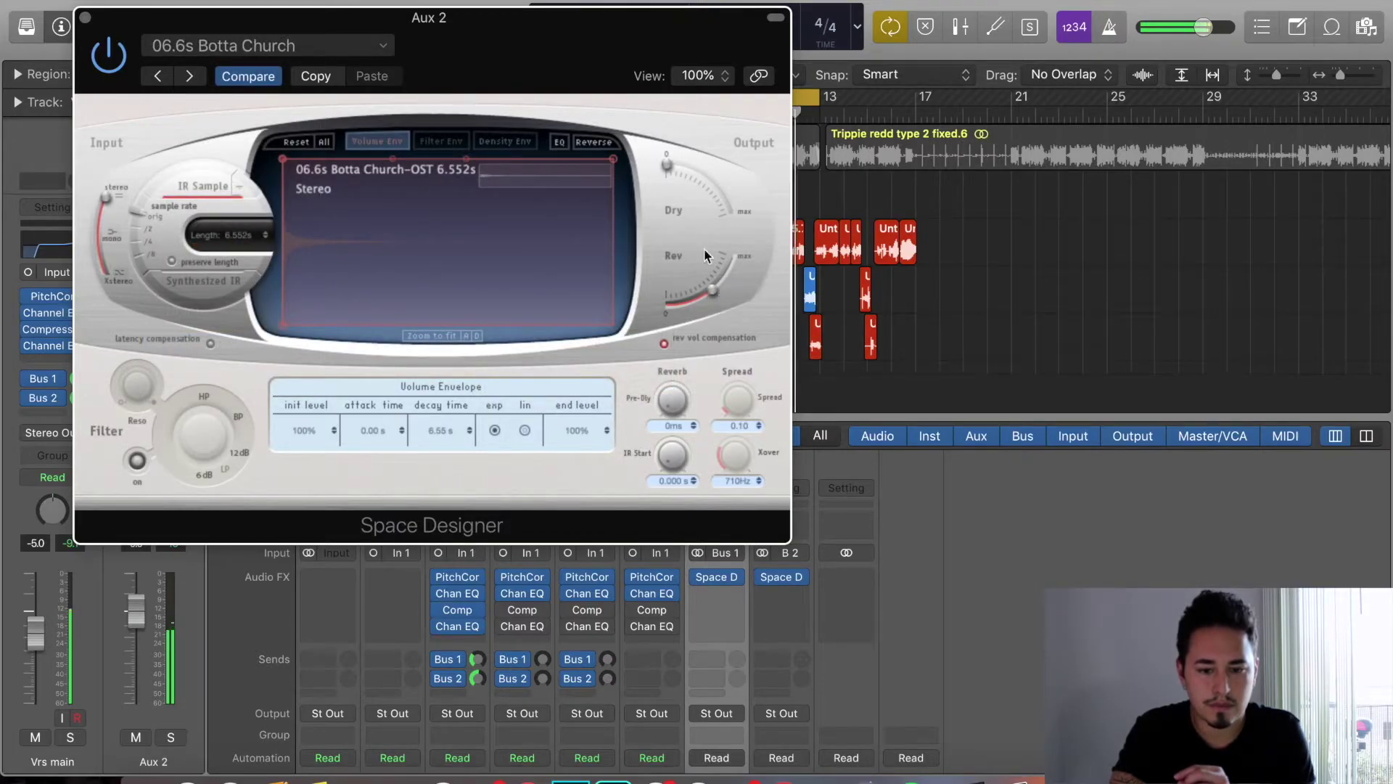
drag(676, 168, 702, 180)
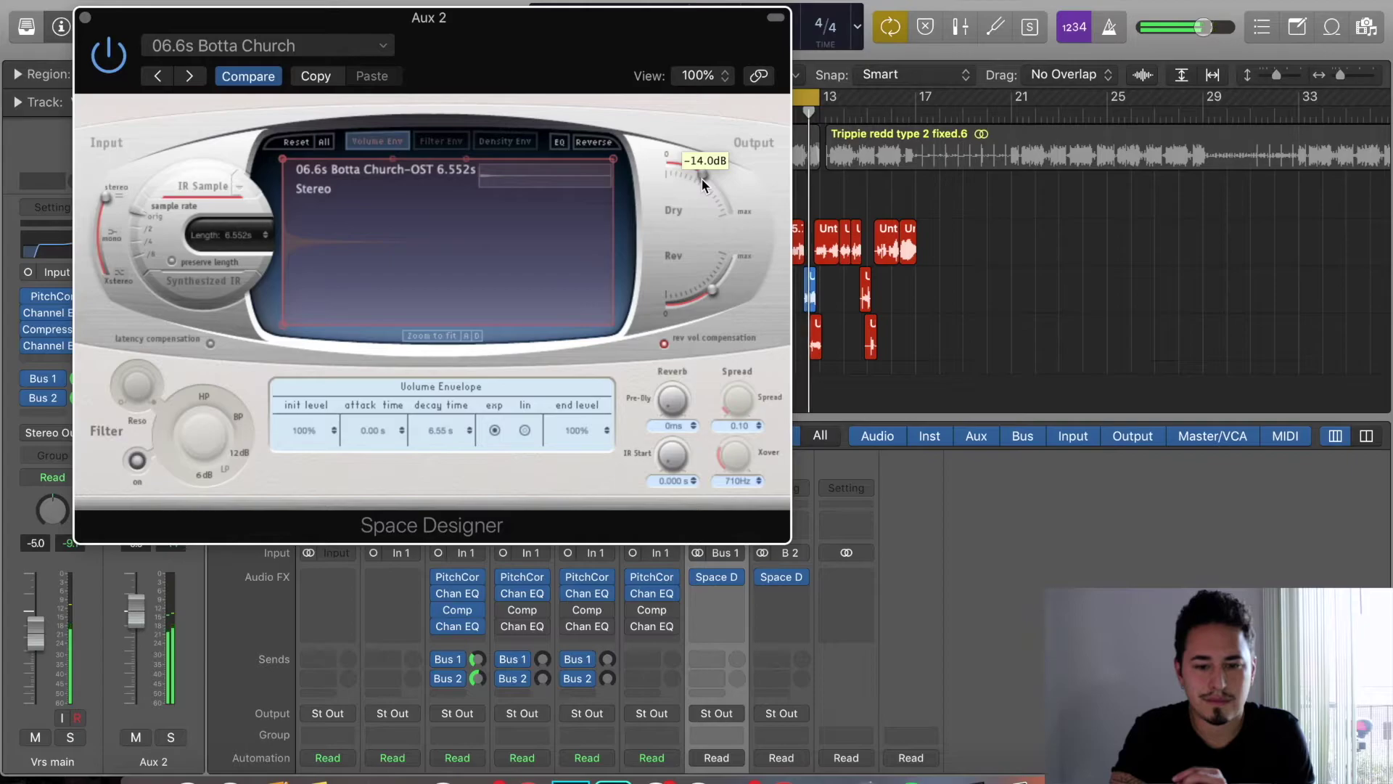
click(85, 16)
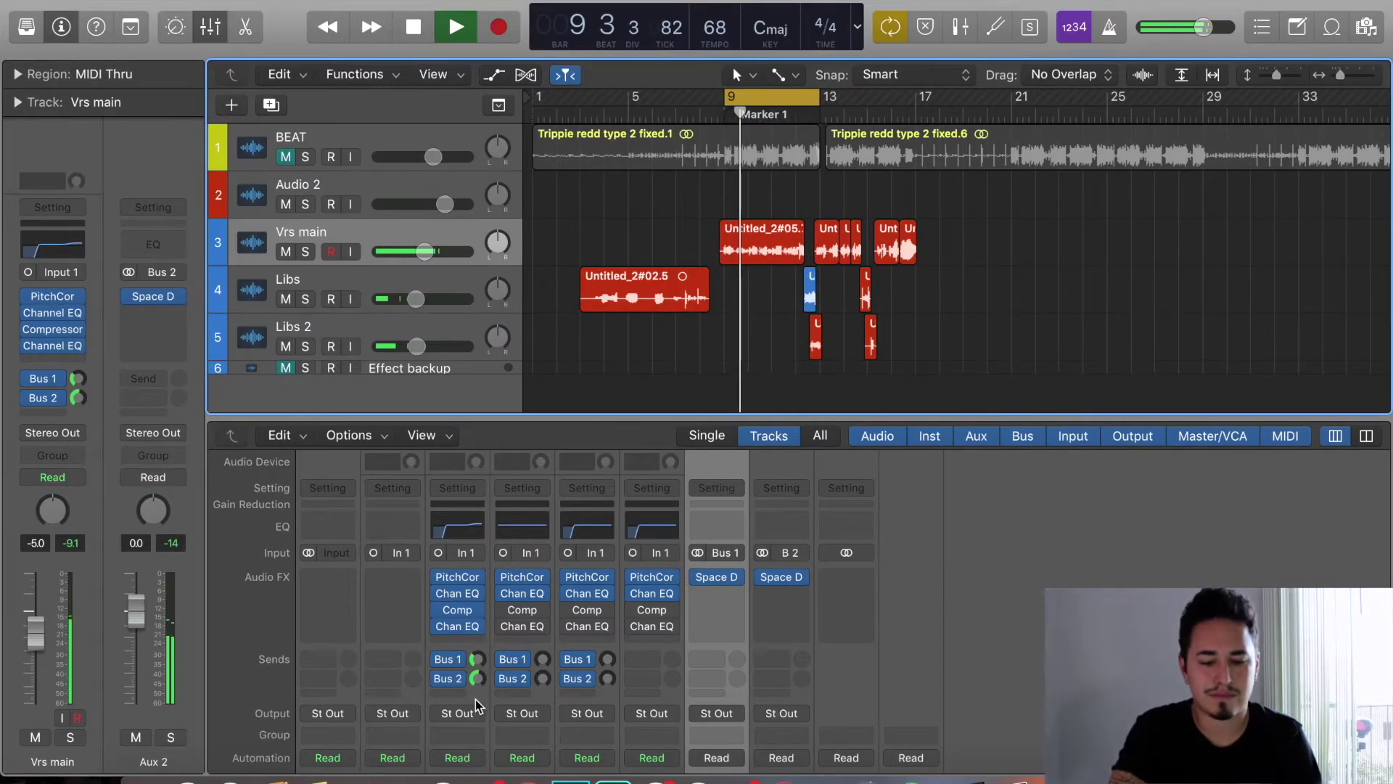
- Lower the Vrs main channel's Bus 2 send while listening and stop playback
drag(477, 678, 485, 747)
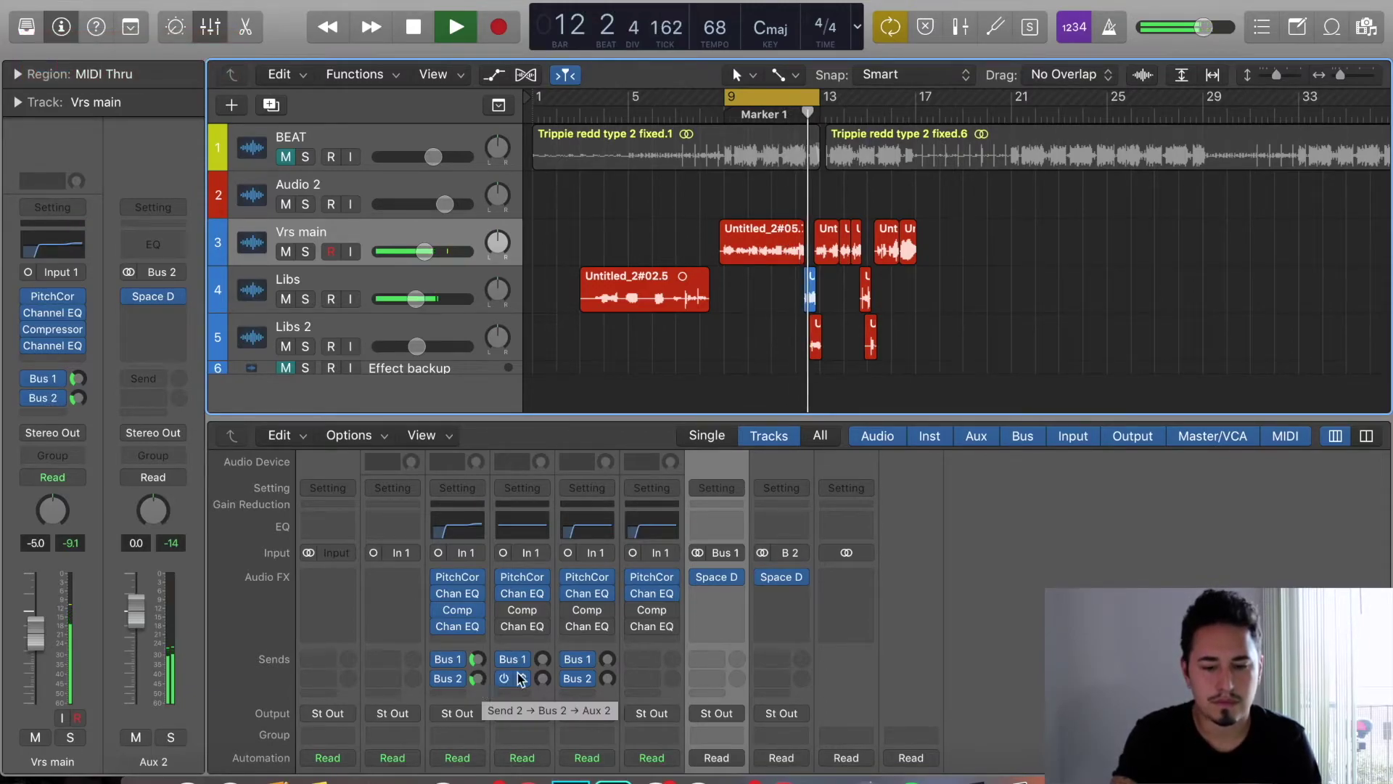
scroll(591, 645, down, 5)
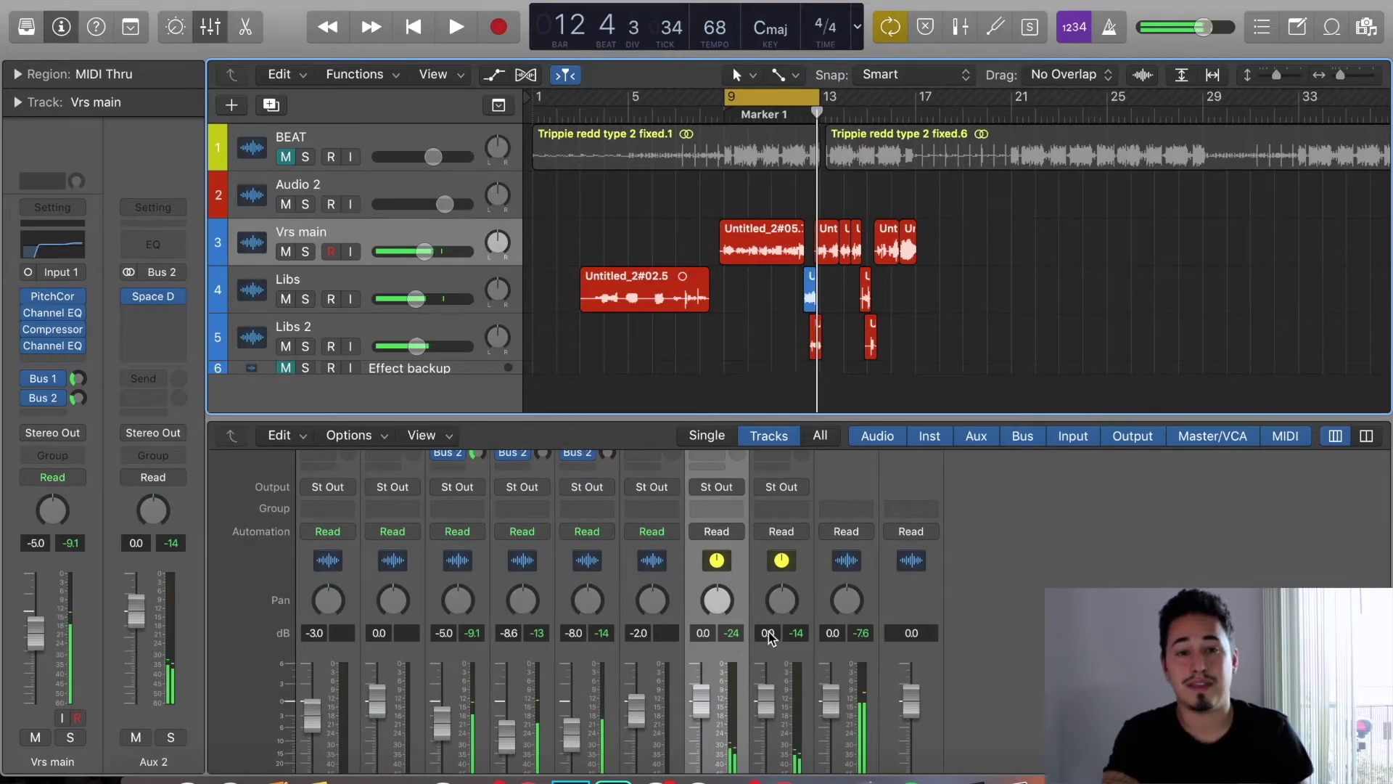
scroll(929, 591, up, 5)
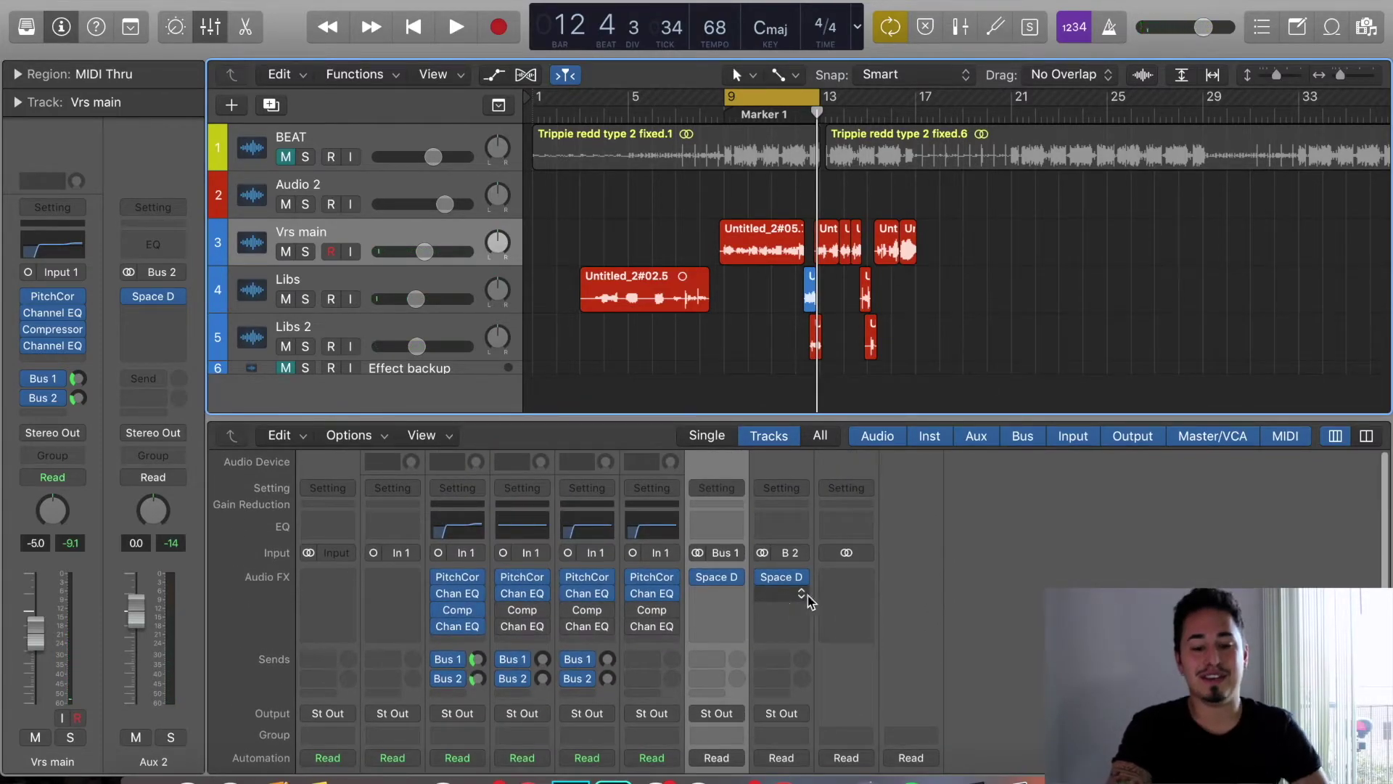
- Rename the Aux 2 channel as Back verb
scroll(955, 599, down, 5)
scroll(952, 598, down, 3)
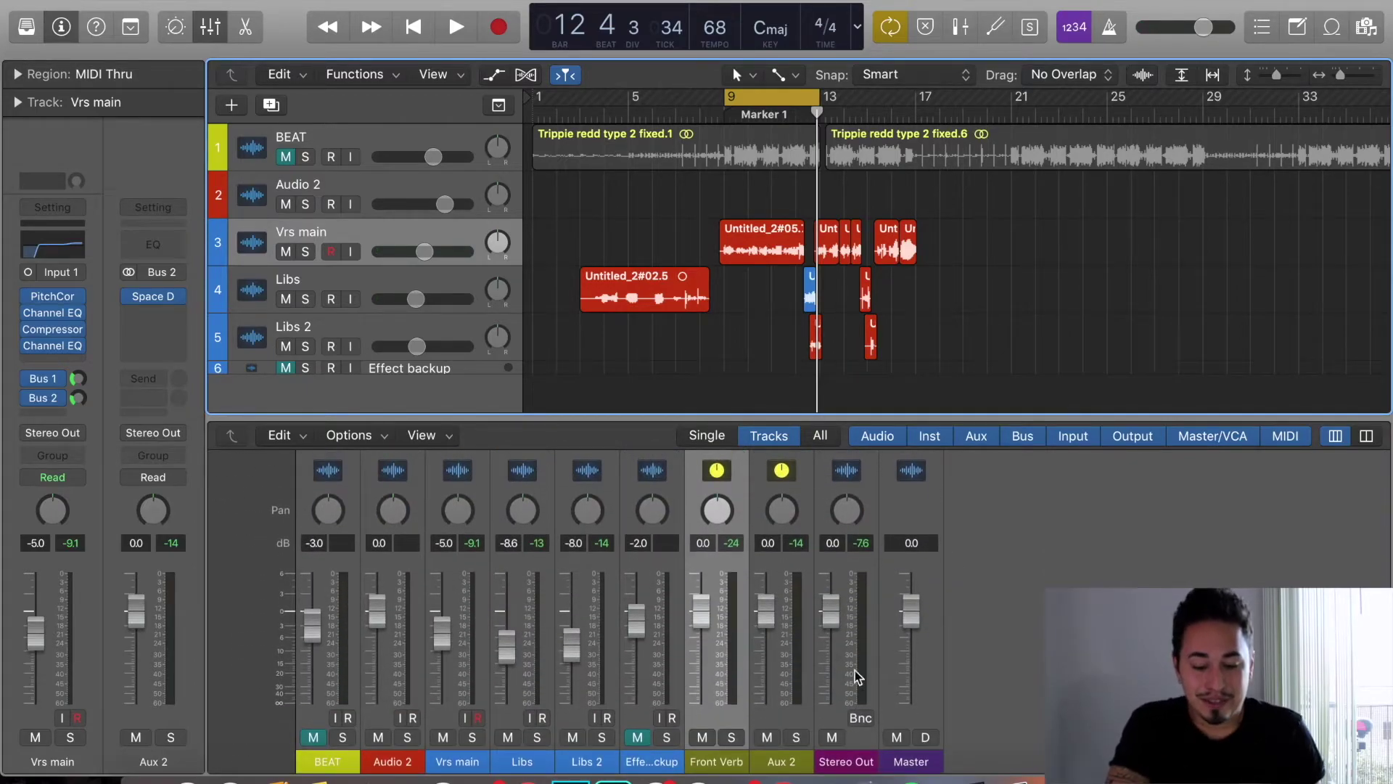
double_click(794, 760)
text(B)
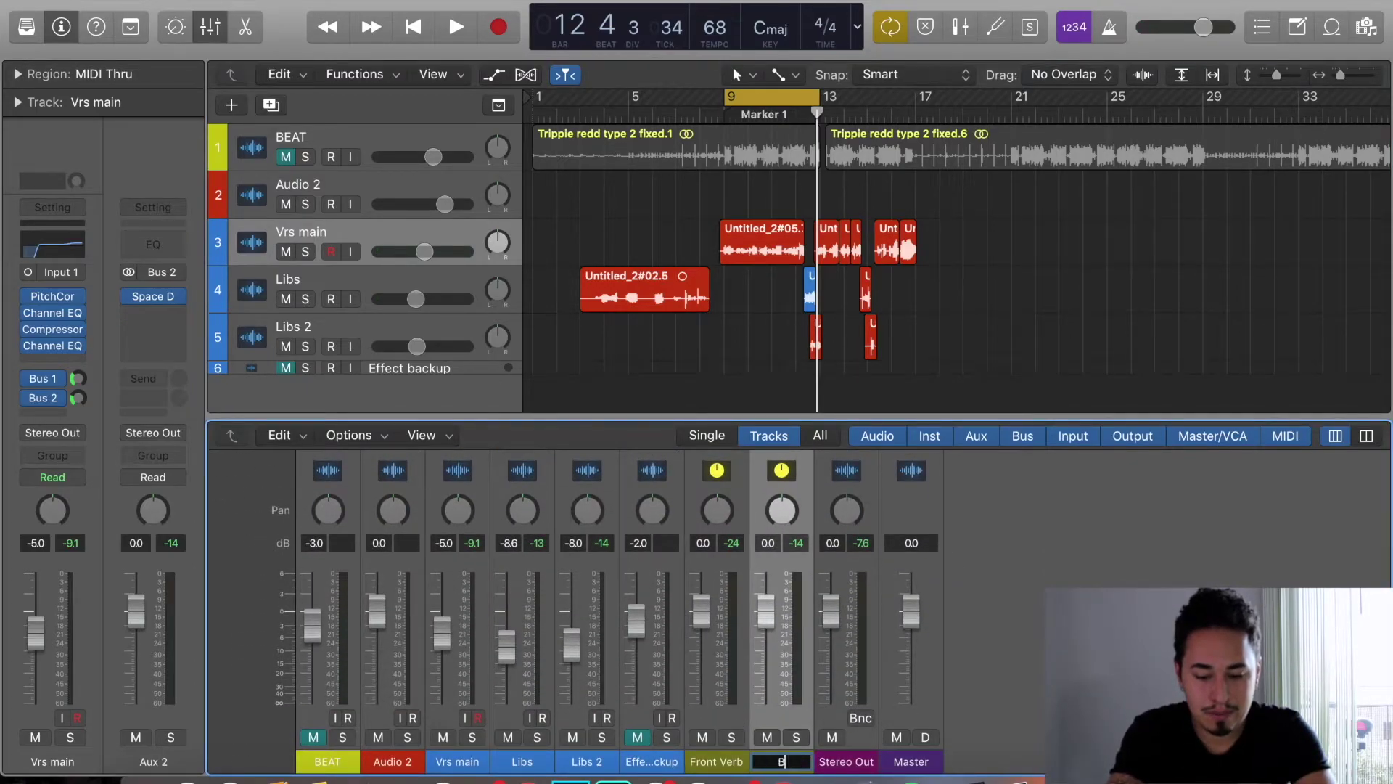
text(ack verb)
key(Return)
scroll(787, 579, up, 5)
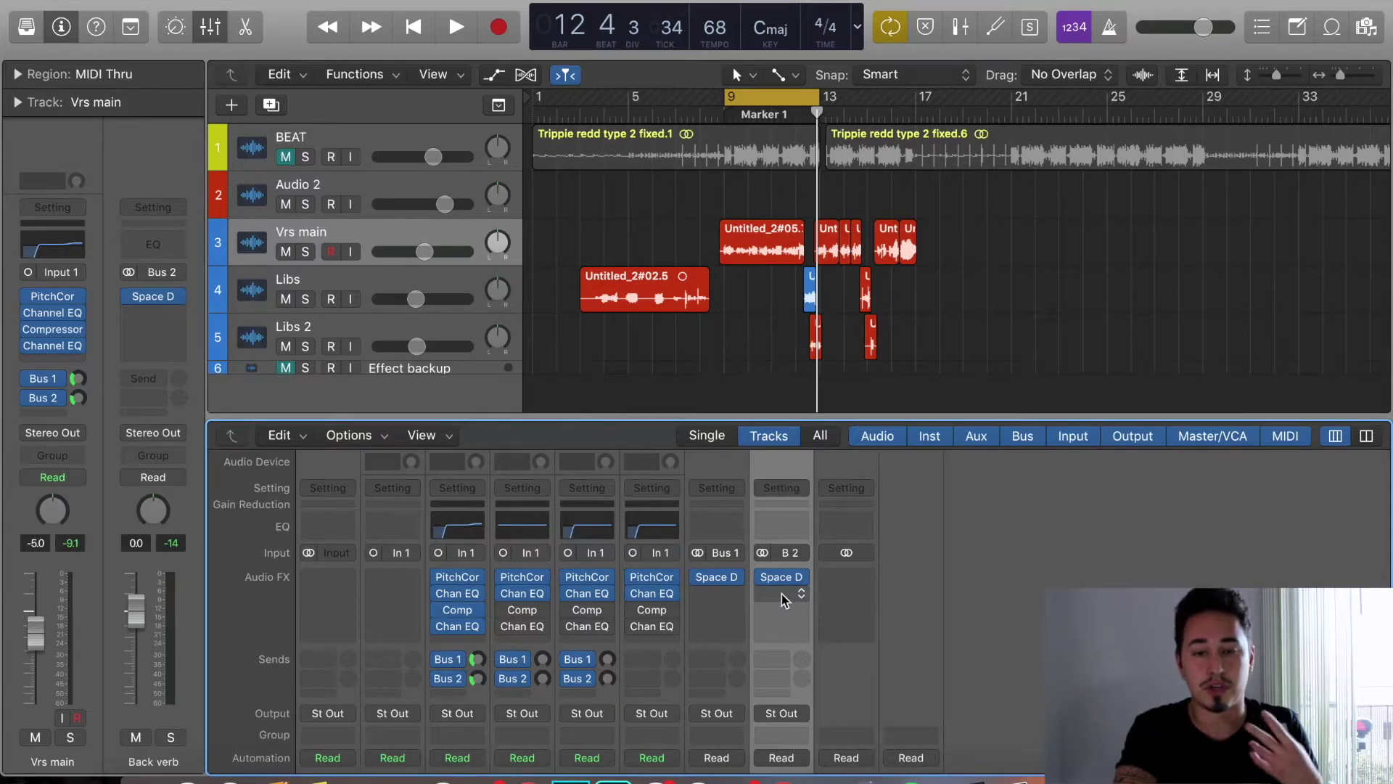
- Compare the Vrs main vocal with its Bus 2 send bypassed and active during playback, ending with the send on and playback stopped
key(space)
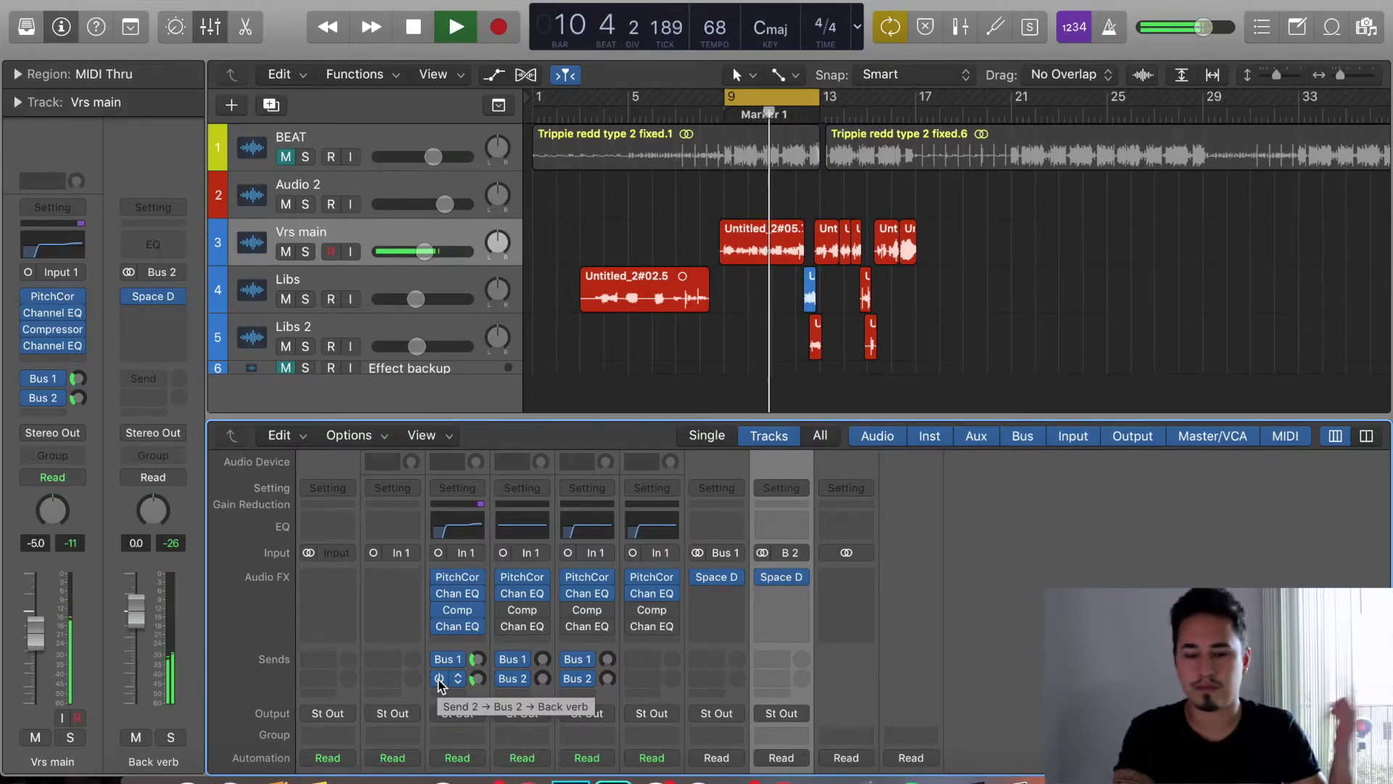
key(space)
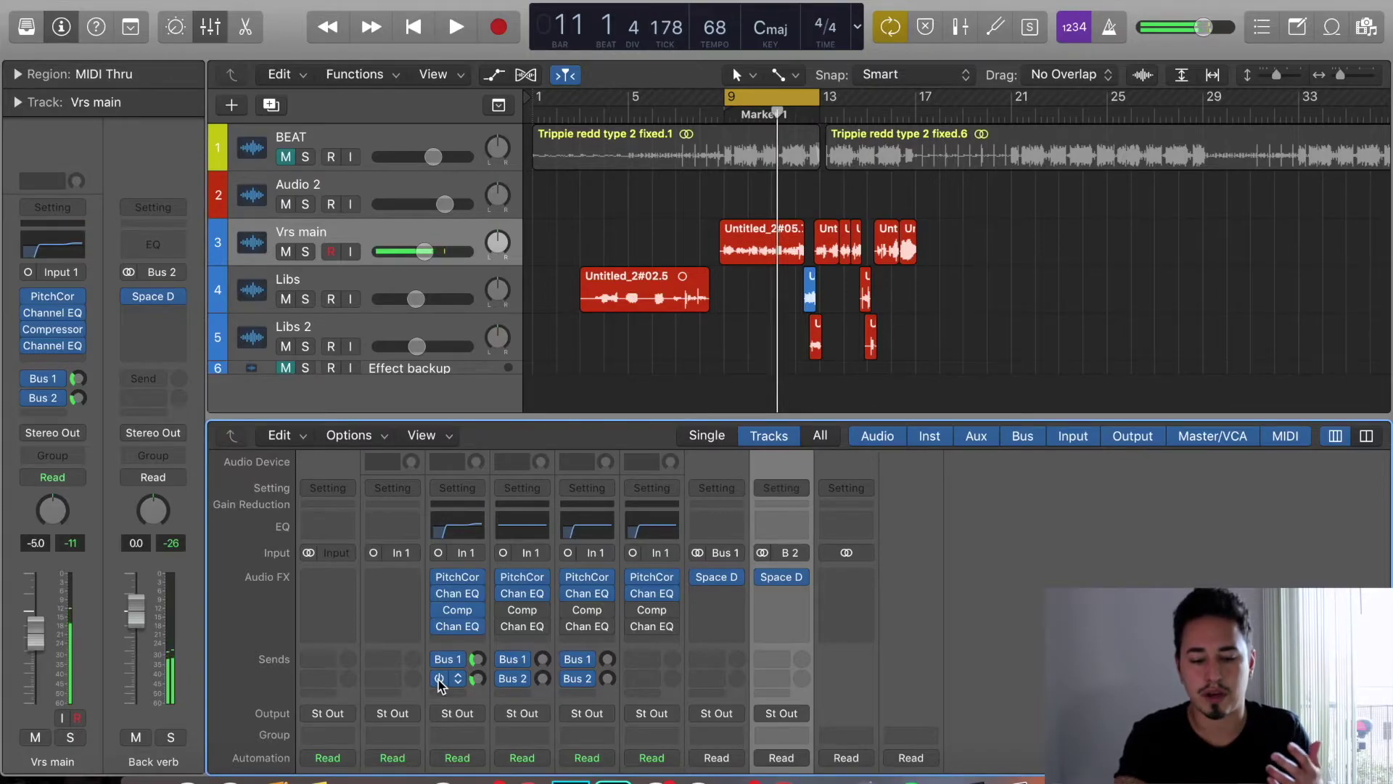
key(space)
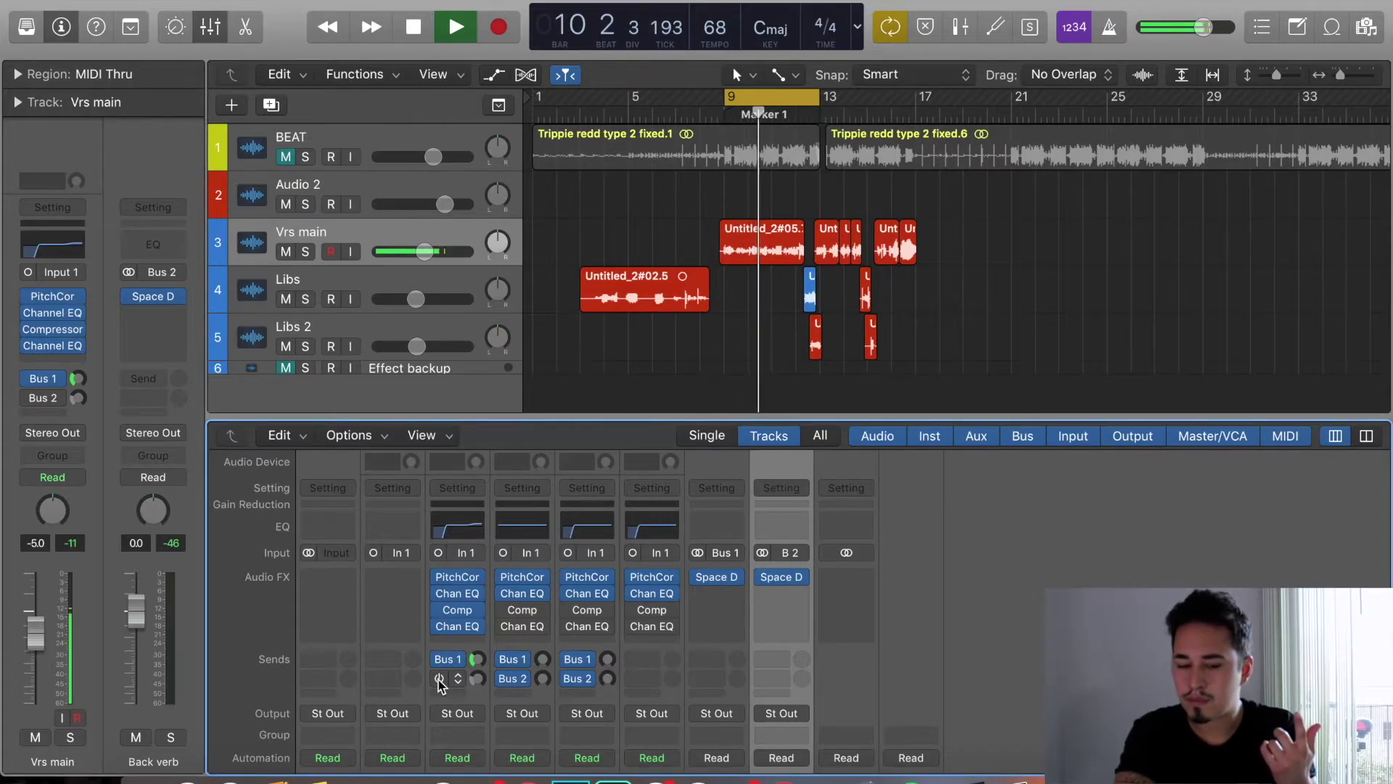
drag(439, 682, 481, 689)
mouse_move(502, 690)
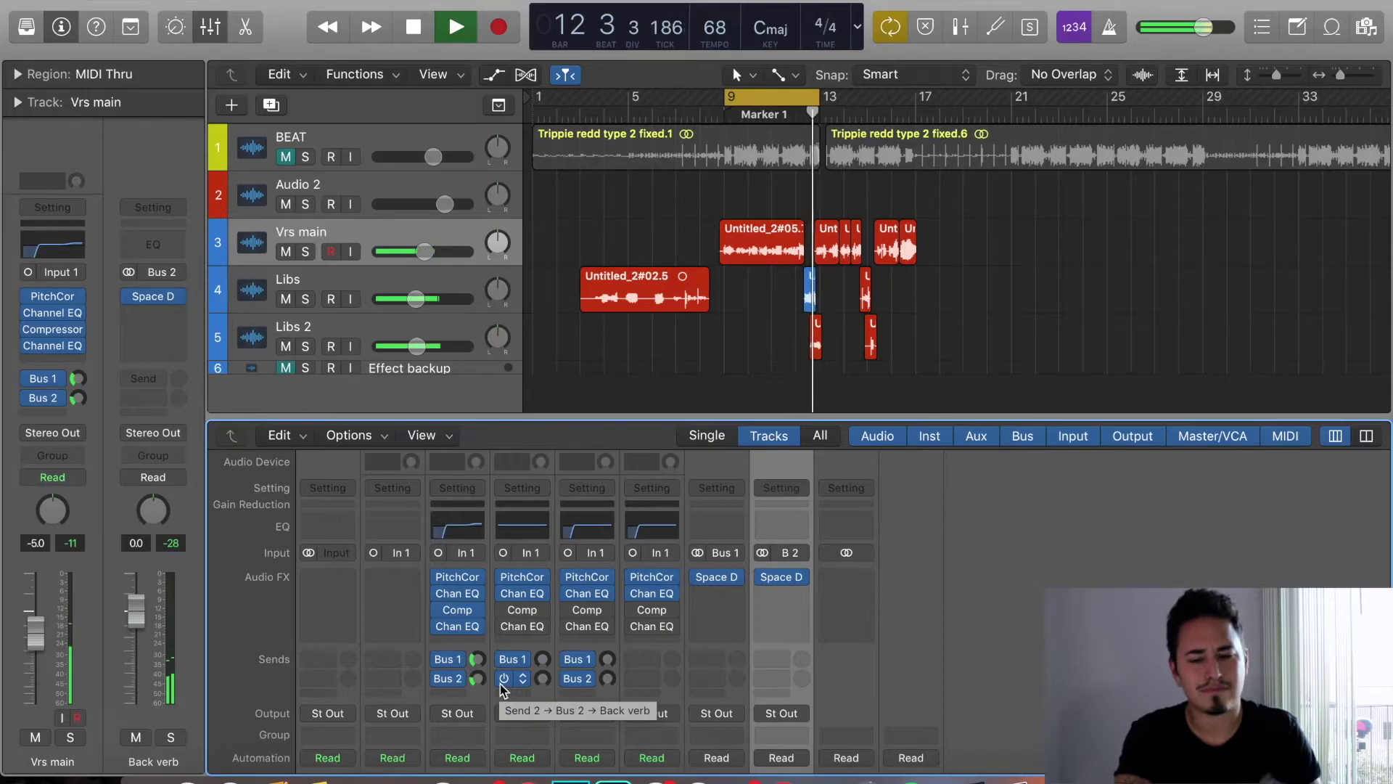
key(space)
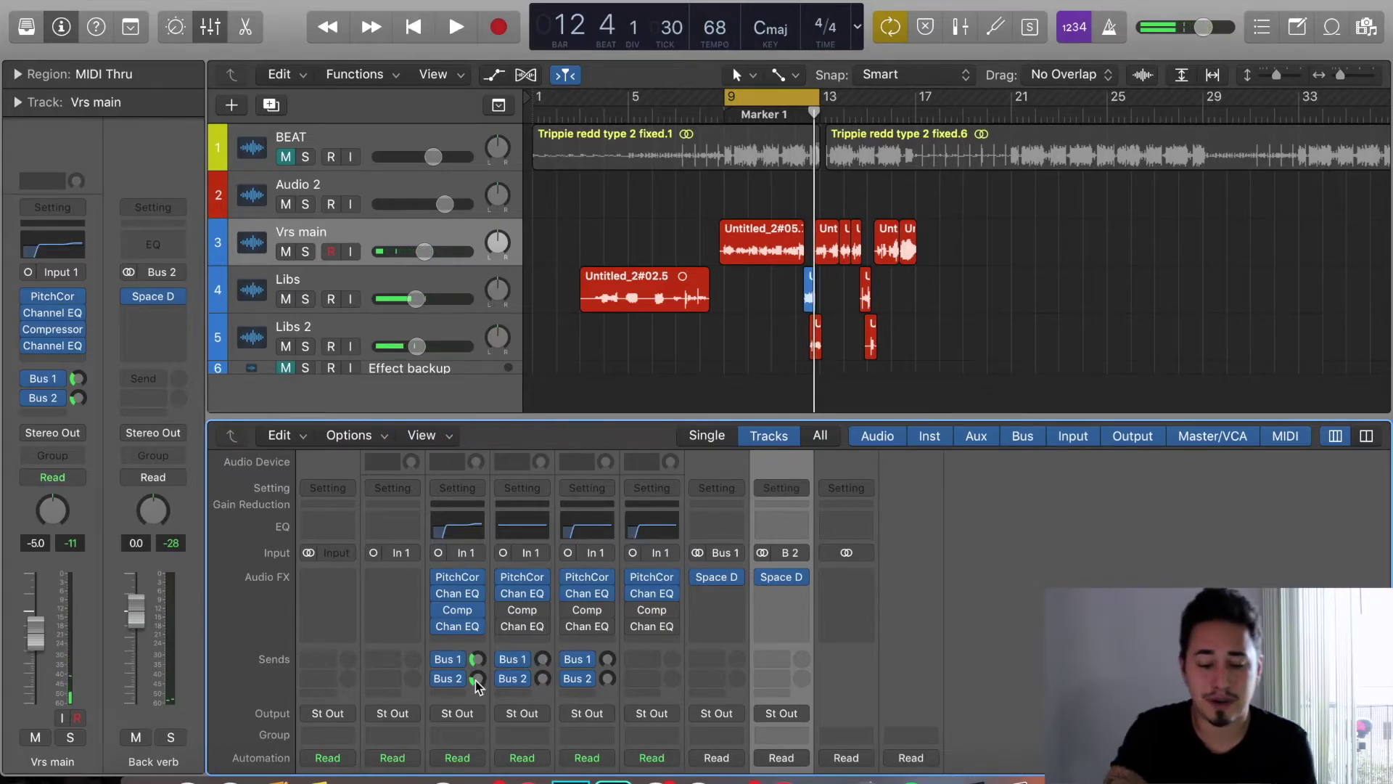
drag(479, 685, 479, 688)
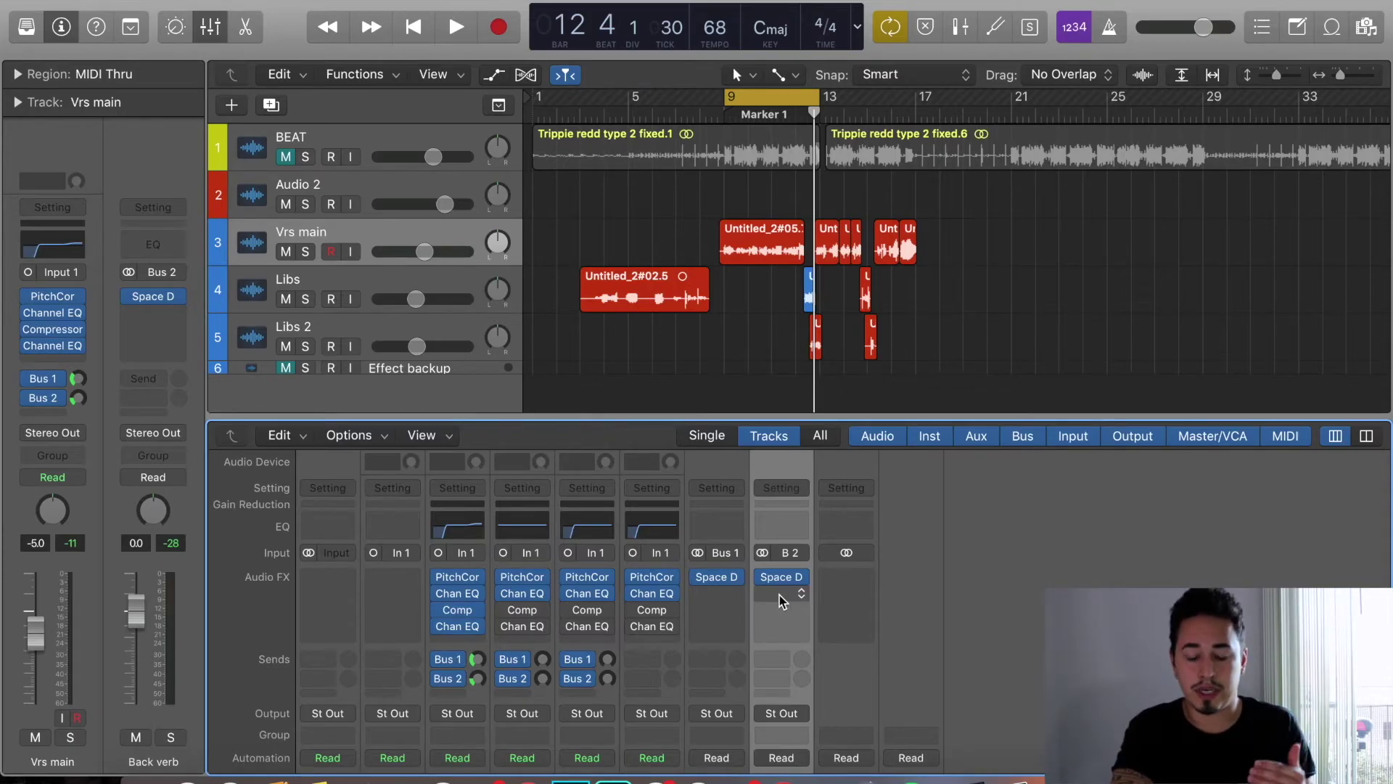
- Insert a stereo Channel EQ after Space Designer on the Back verb channel
scroll(782, 601, down, 10)
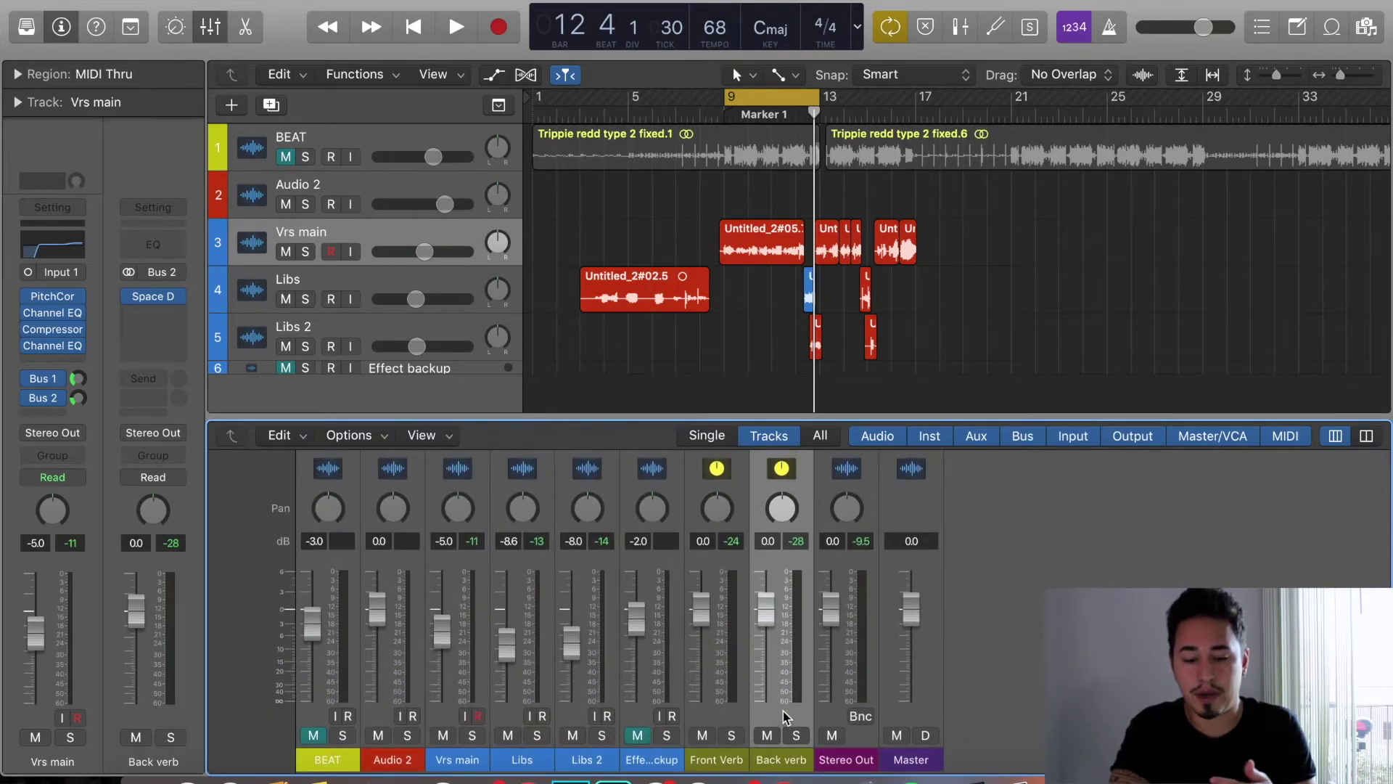
scroll(784, 717, up, 10)
scroll(784, 717, down, 1)
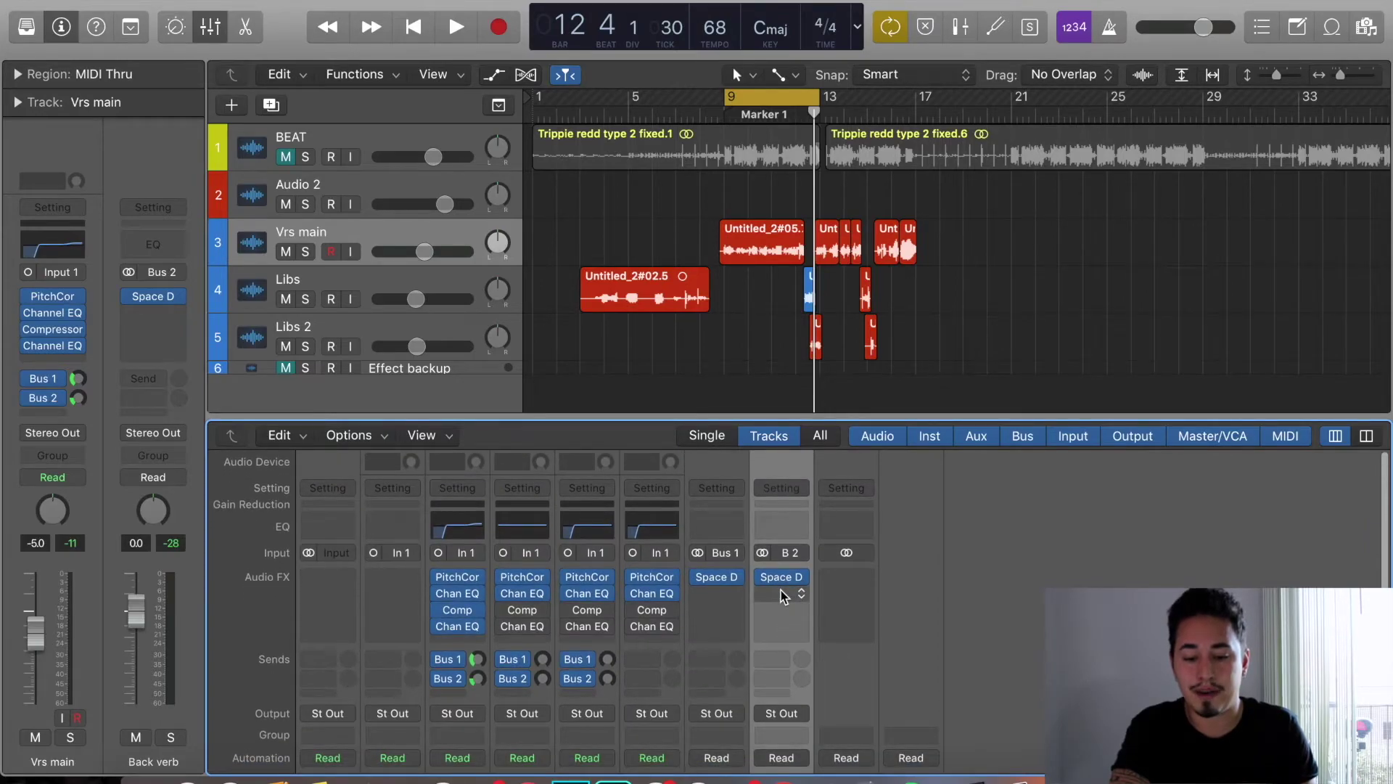
click(783, 595)
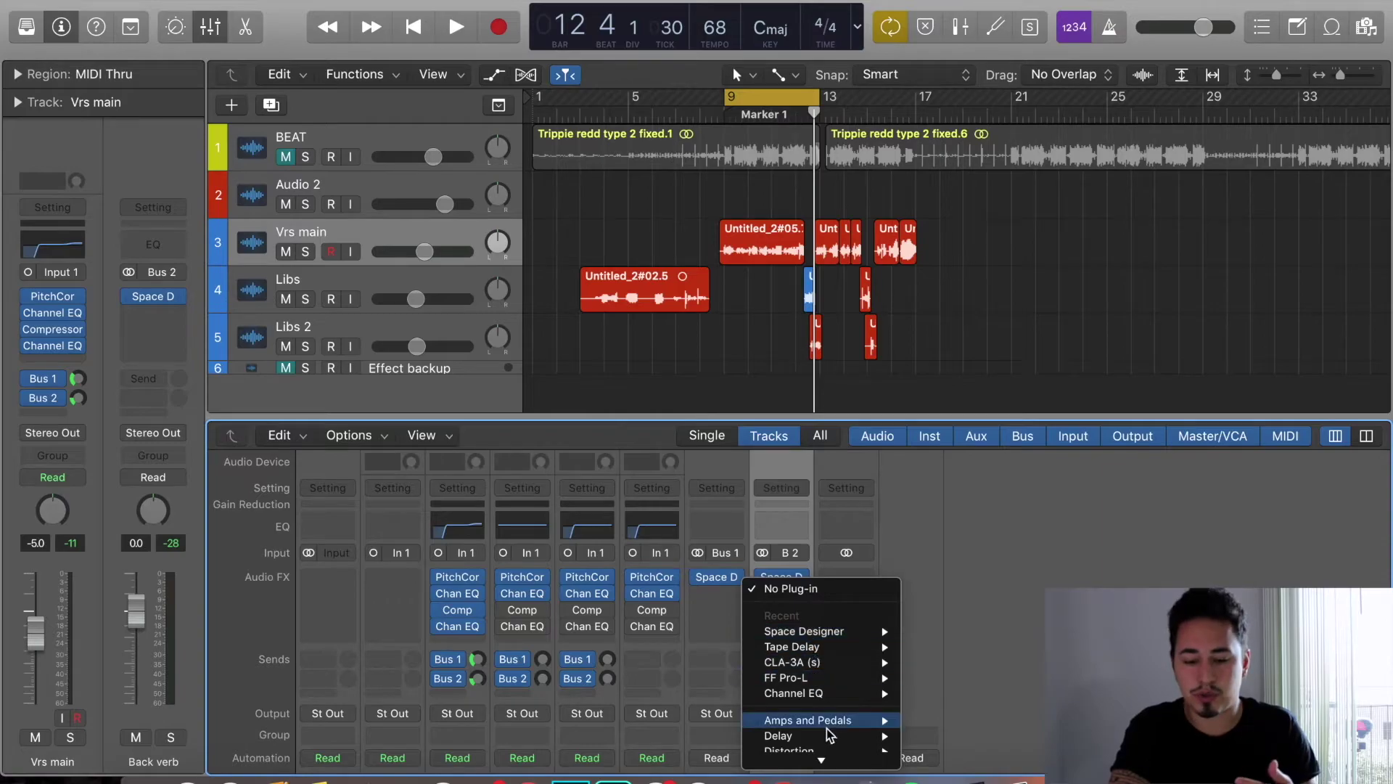
mouse_move(828, 762)
mouse_move(820, 577)
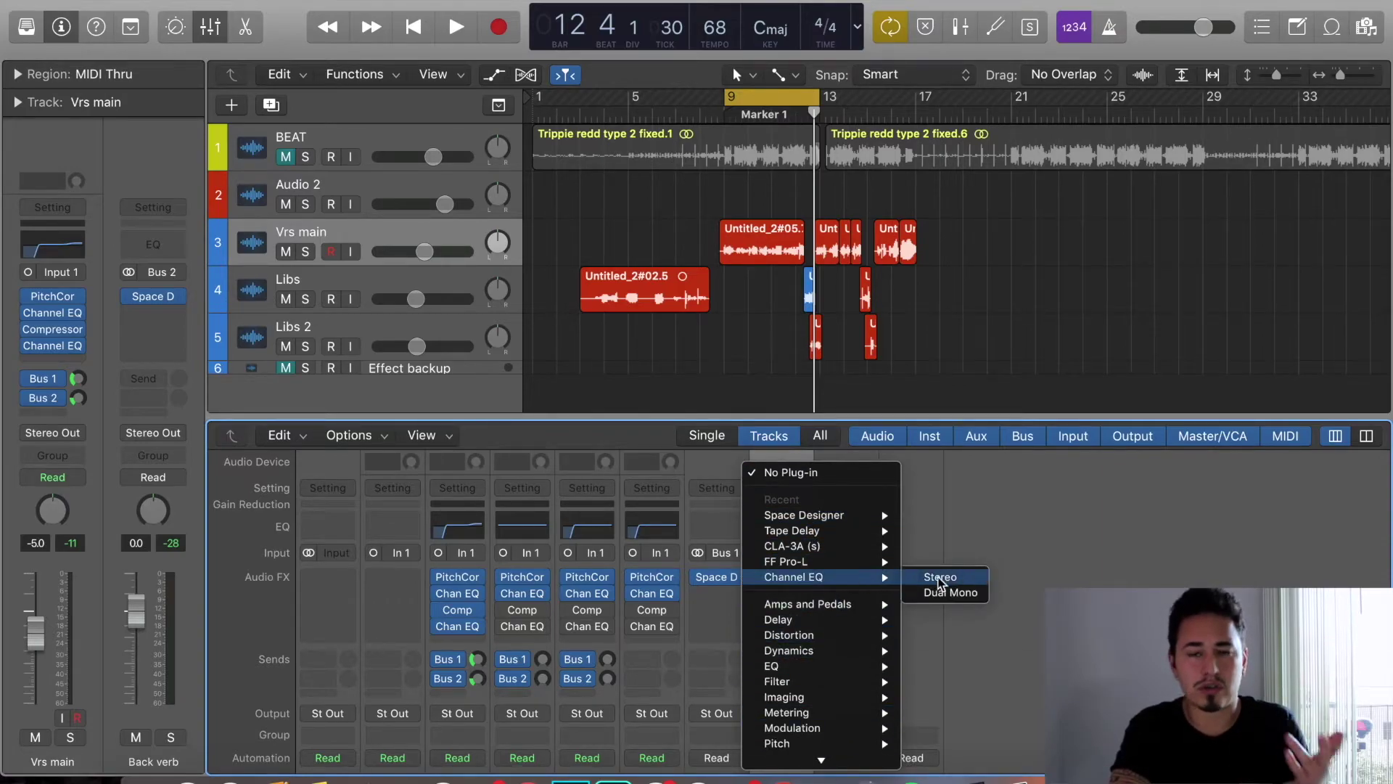
click(943, 577)
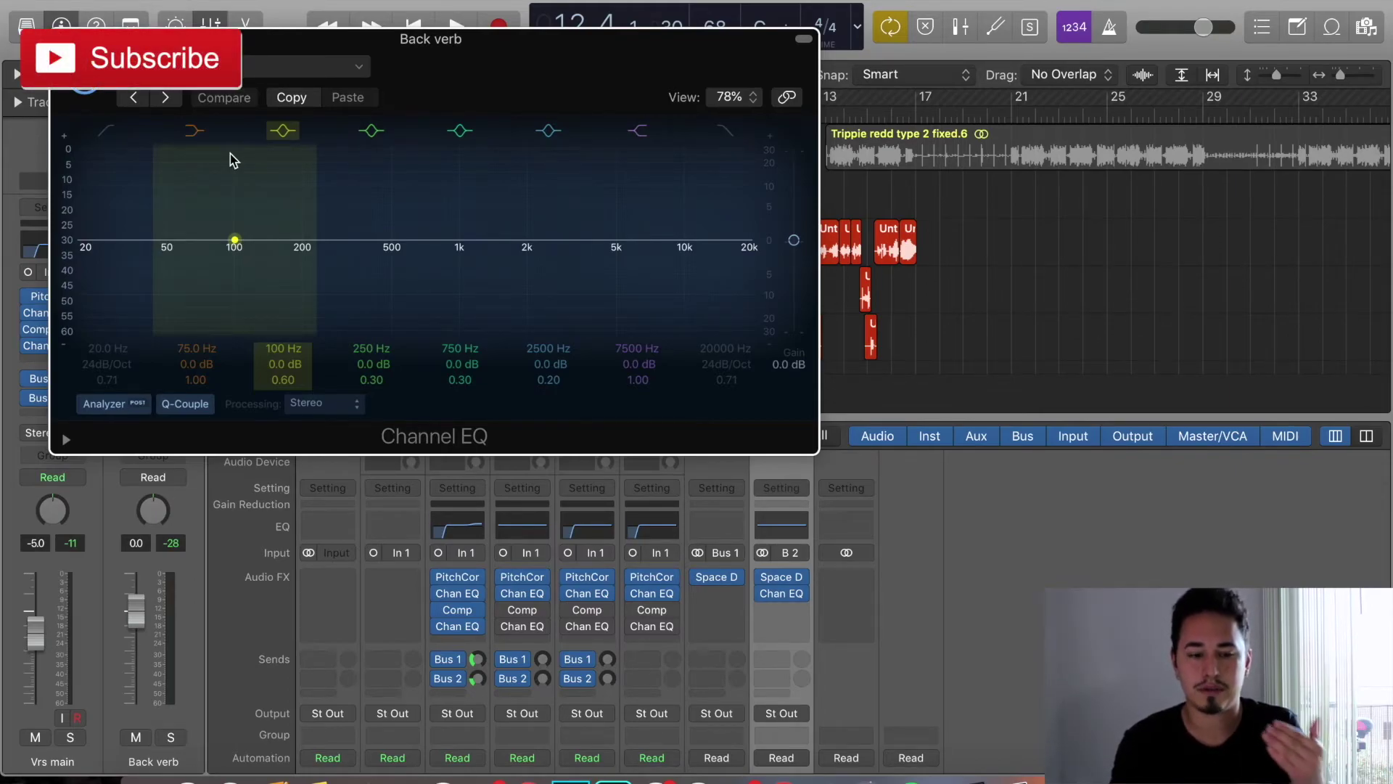
- During playback, enable the Back verb EQ's low cut and set it to about 225 Hz with a 48 dB/Oct slope
key(space)
click(102, 136)
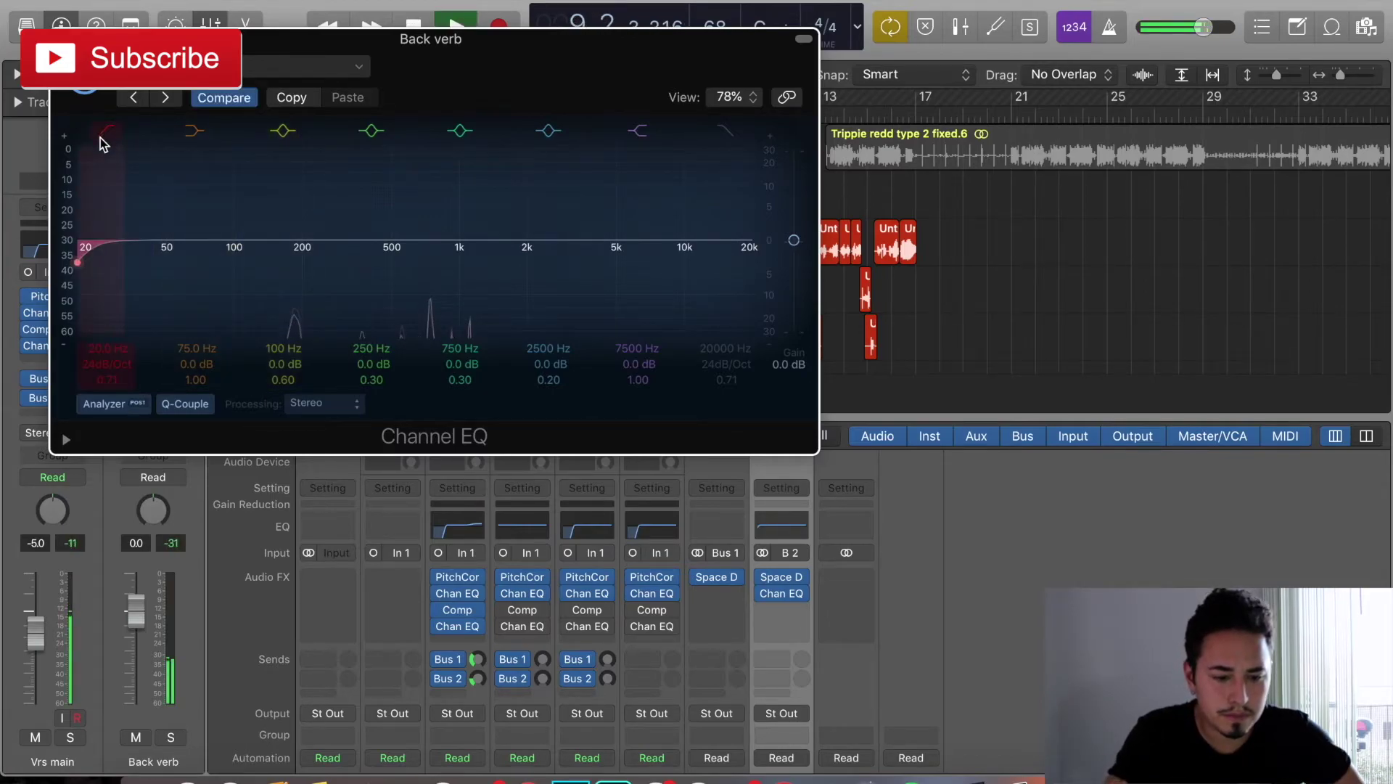
scroll(109, 349, up, 15)
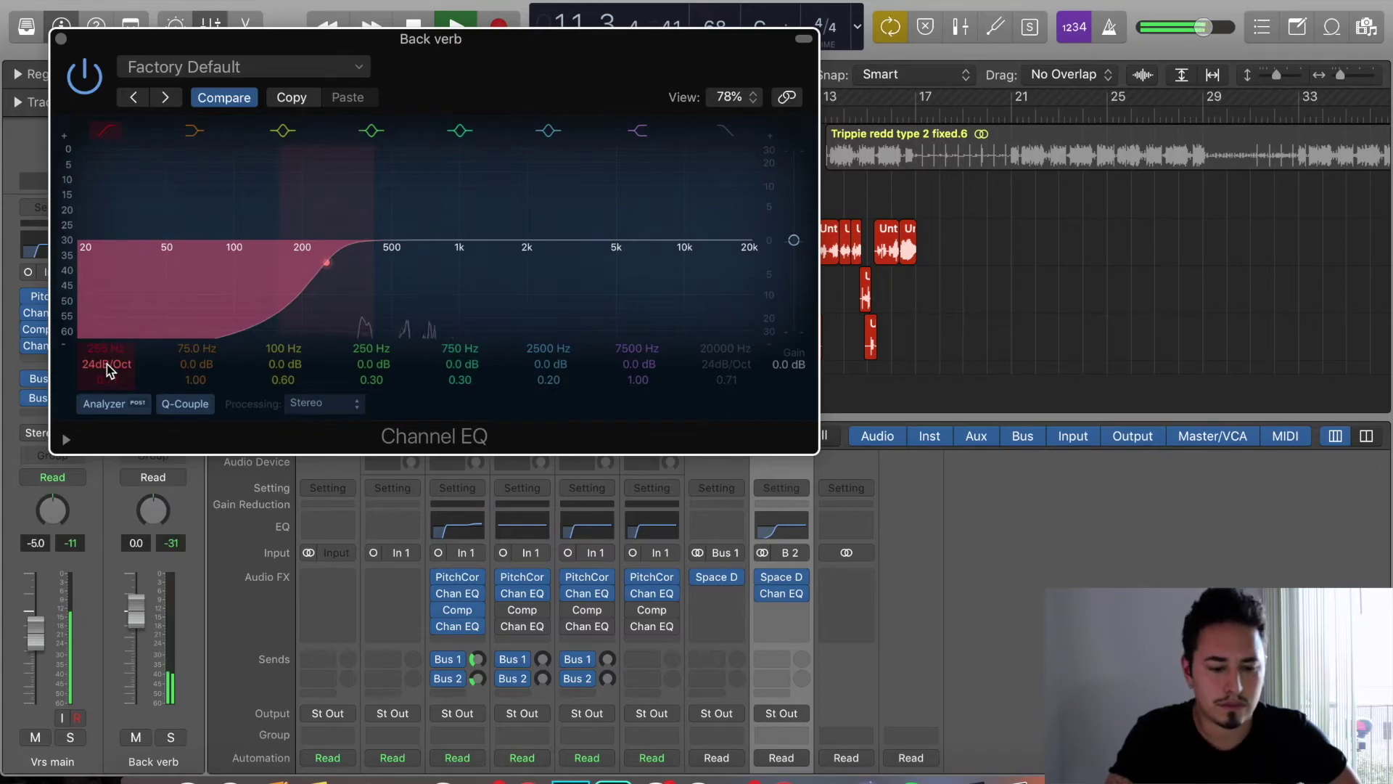
drag(107, 371, 108, 312)
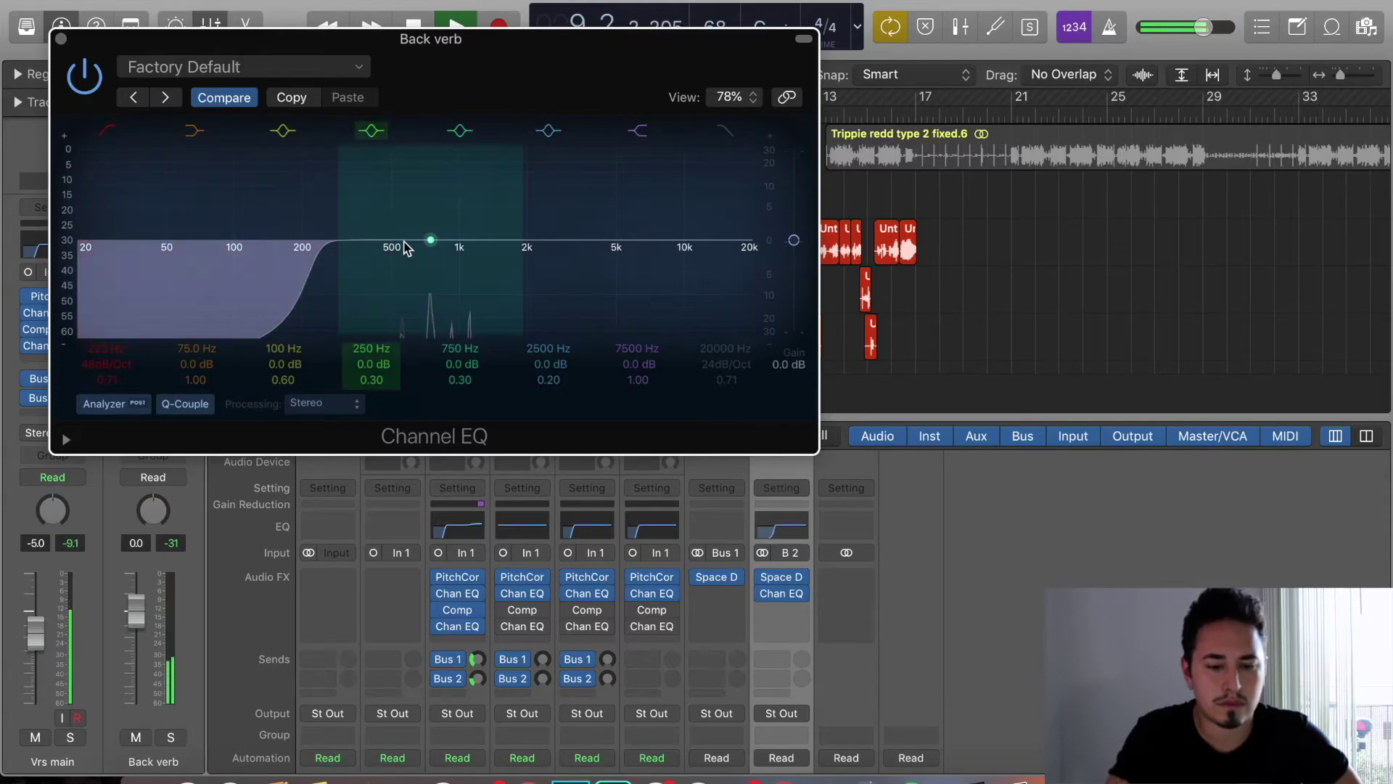
- Shape the EQ's 2500 Hz peak band into a -2.0 dB cut at 290 Hz with a Q of 1.50 and close the plug-in
drag(523, 254, 319, 233)
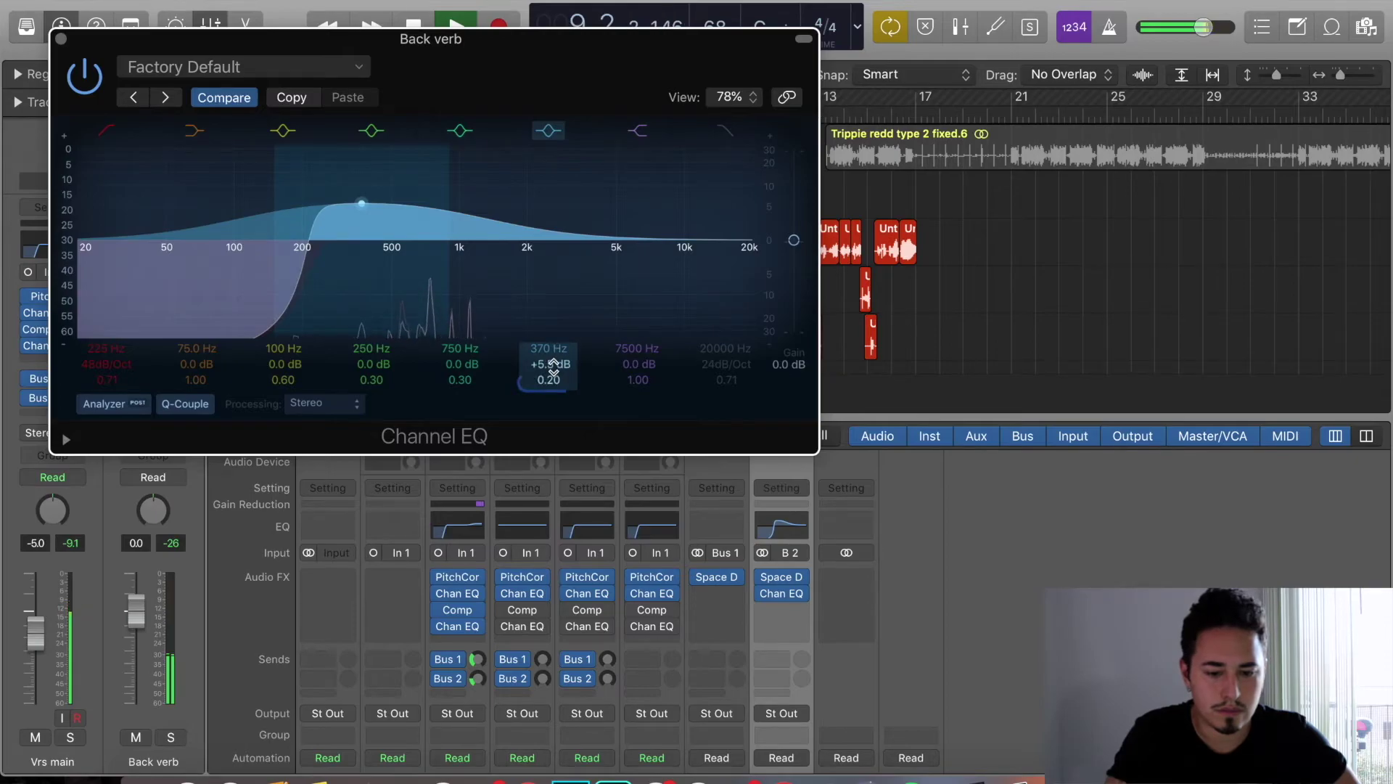
drag(553, 379, 553, 363)
drag(363, 210, 338, 247)
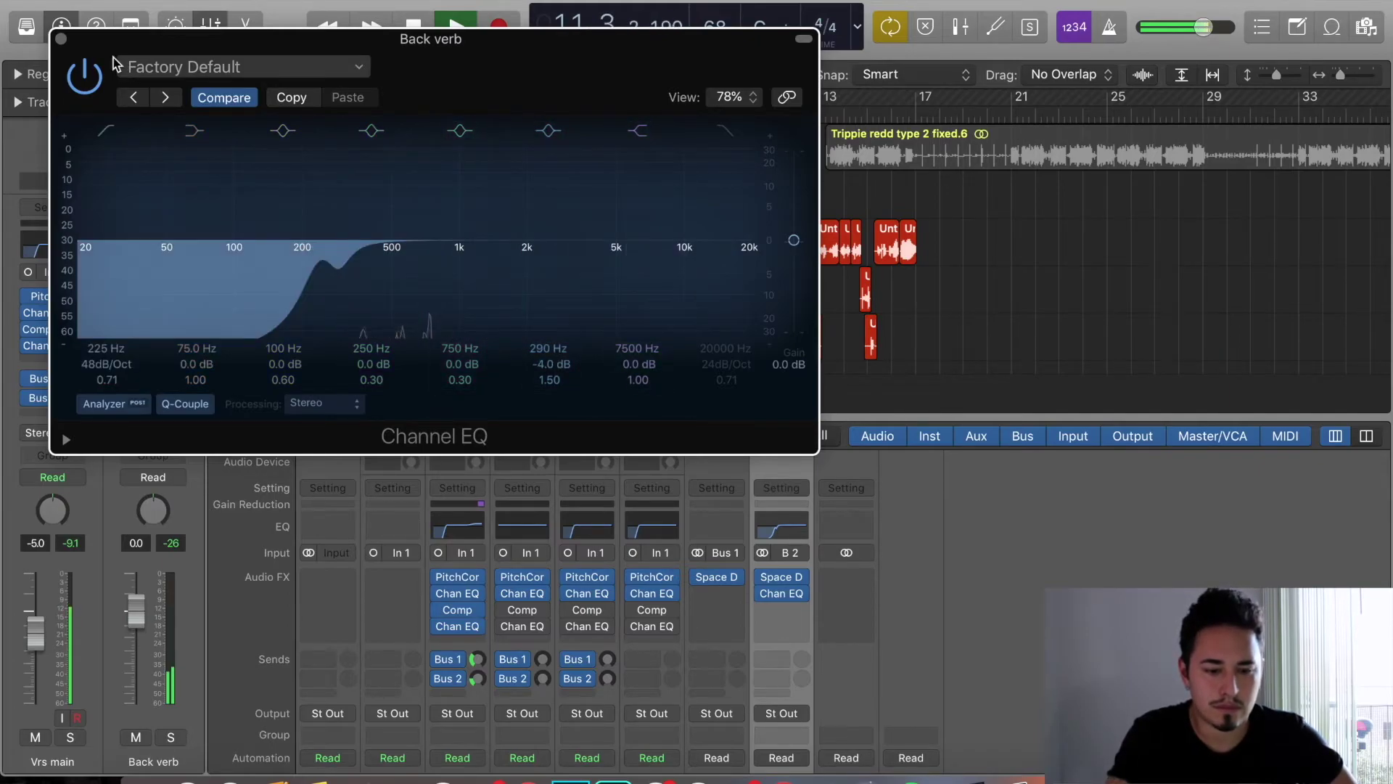
drag(337, 268, 336, 263)
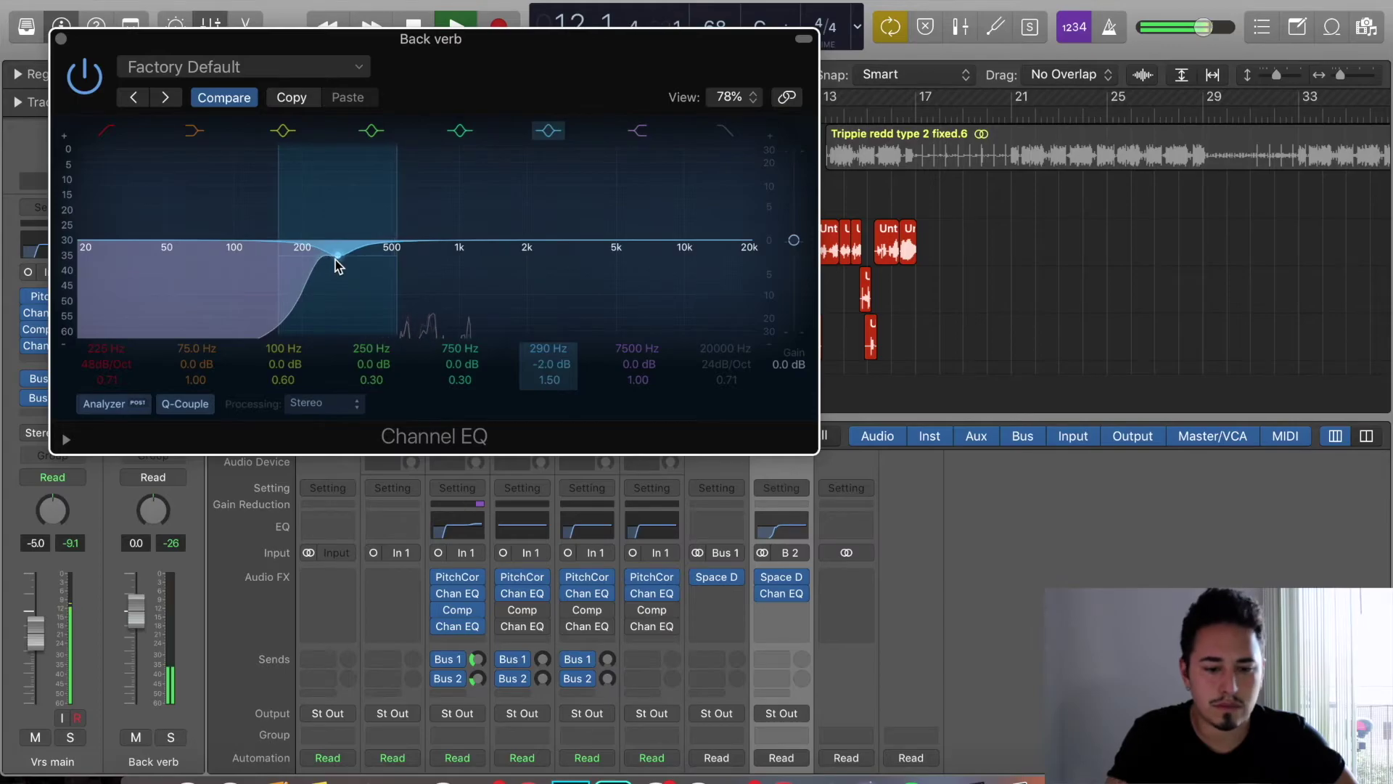
click(61, 39)
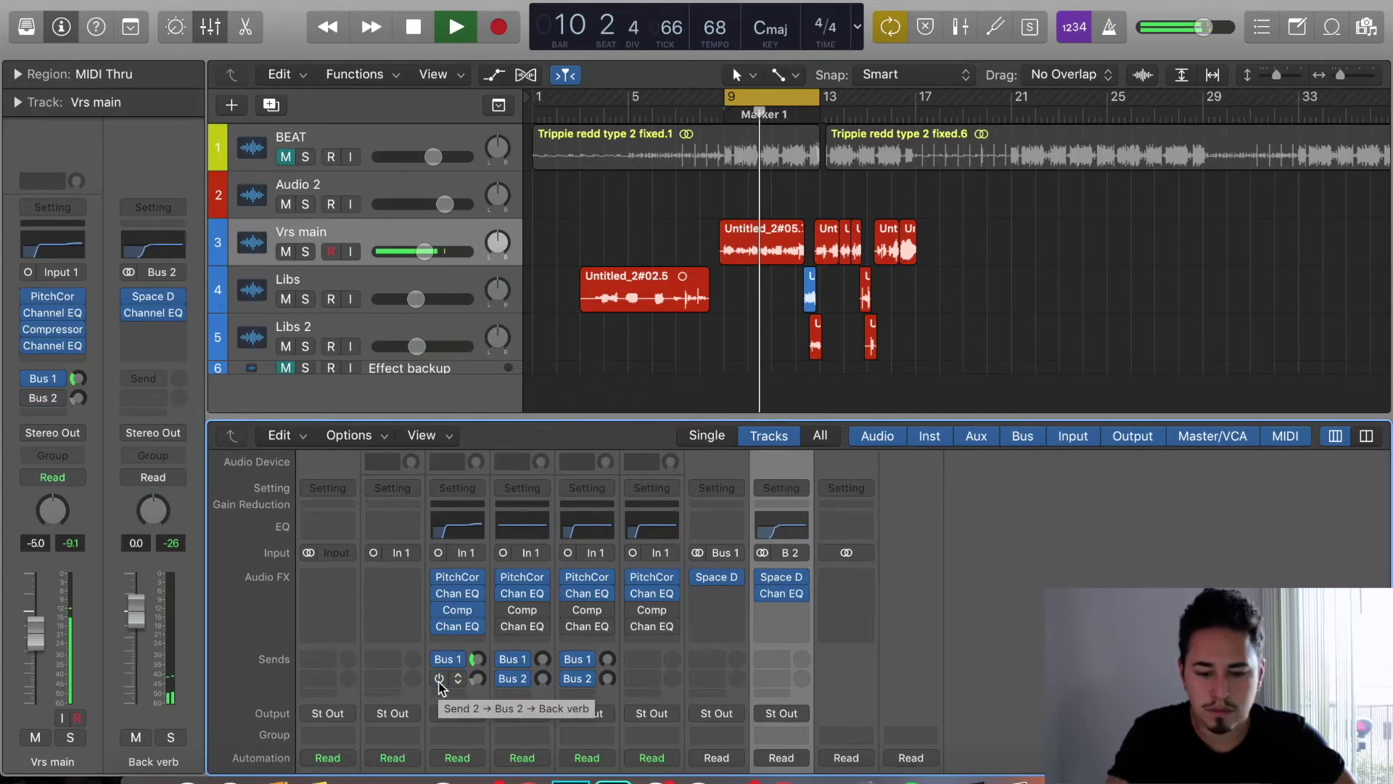
- Fine-tune the Vrs main channel's Bus 2 send by ear with the send active, and stop playback
drag(480, 682, 480, 681)
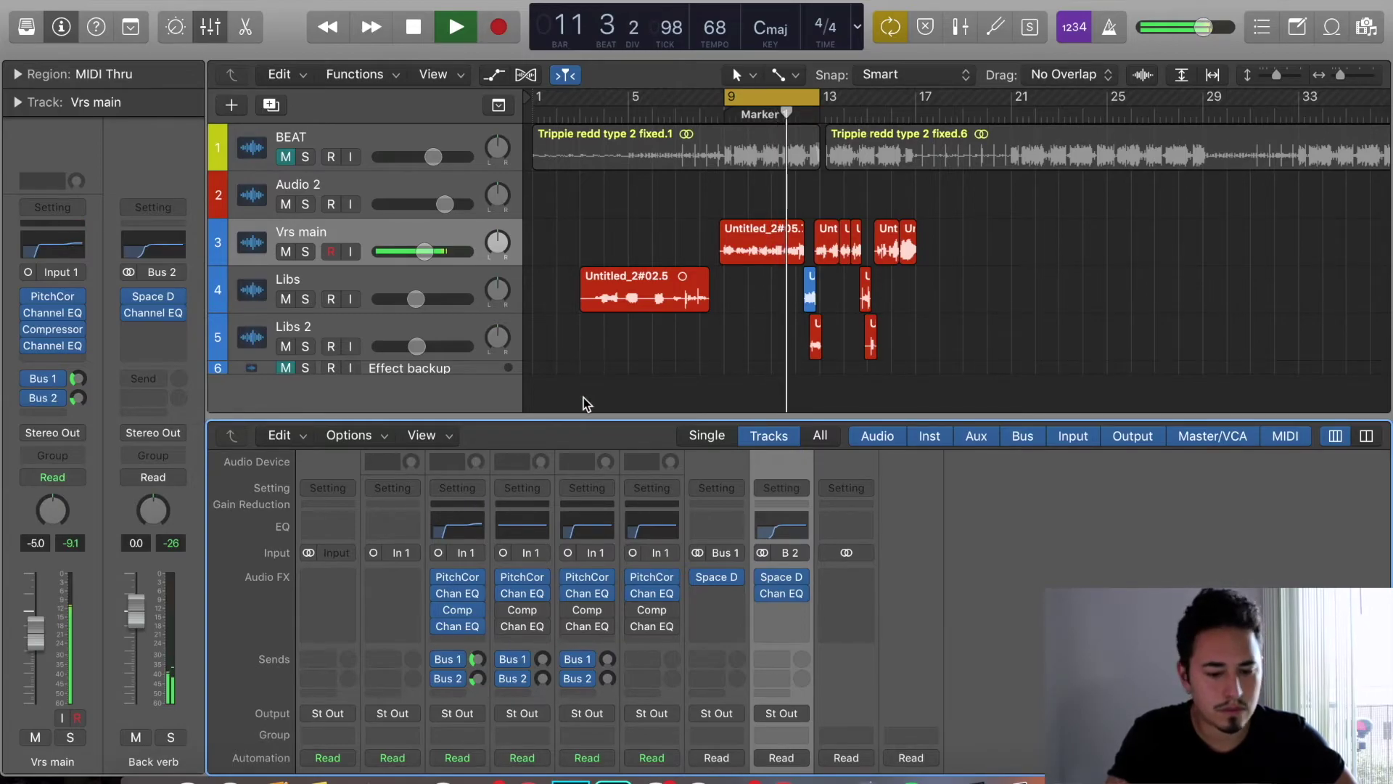
drag(479, 681, 480, 682)
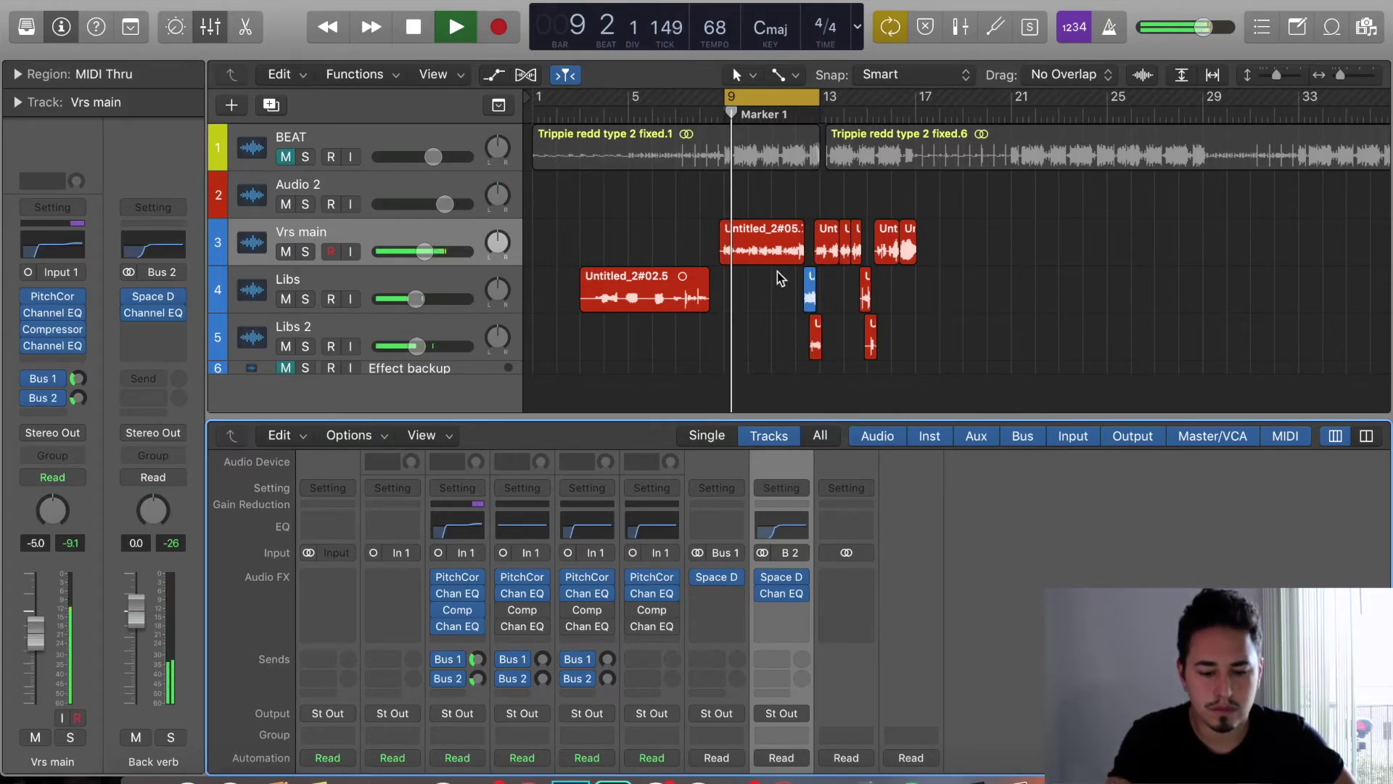
key(space)
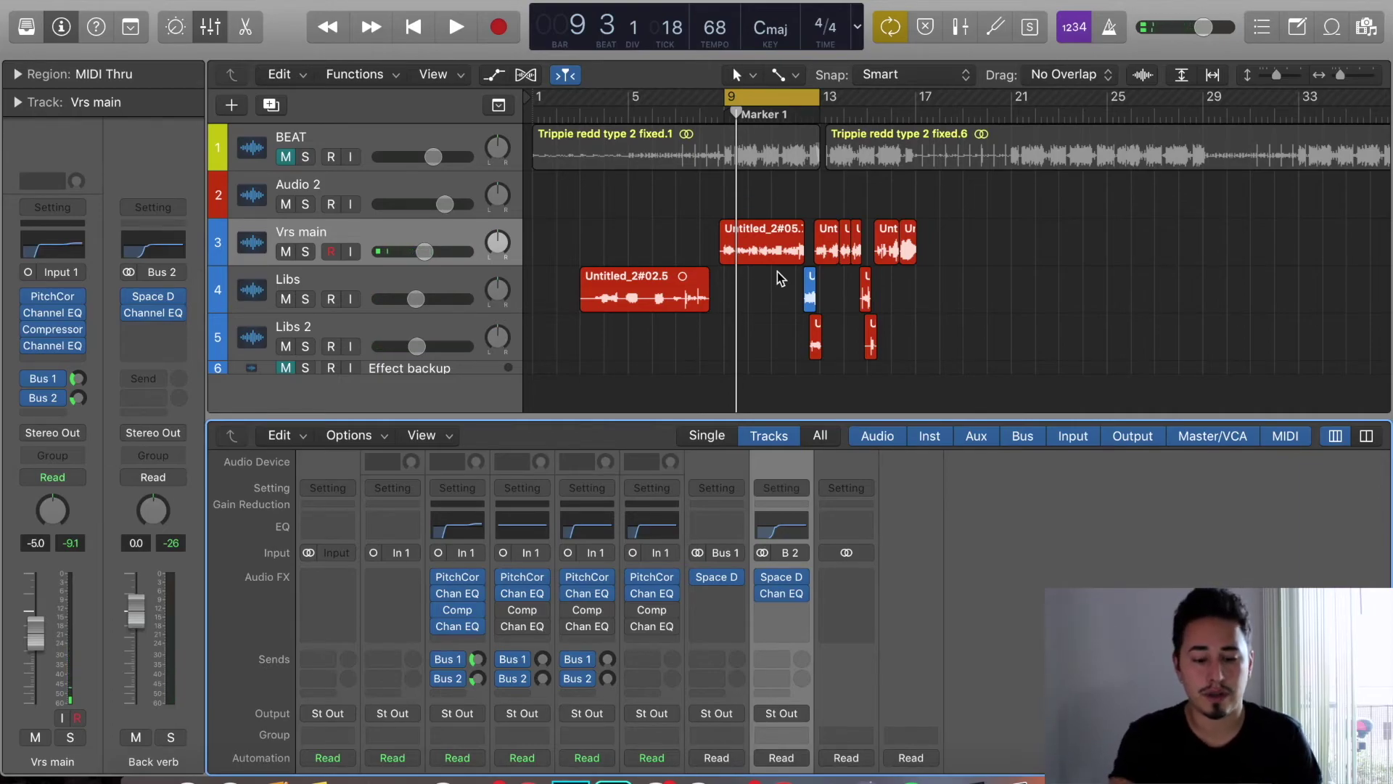
scroll(871, 678, down, 5)
scroll(871, 679, up, 5)
mouse_move(784, 596)
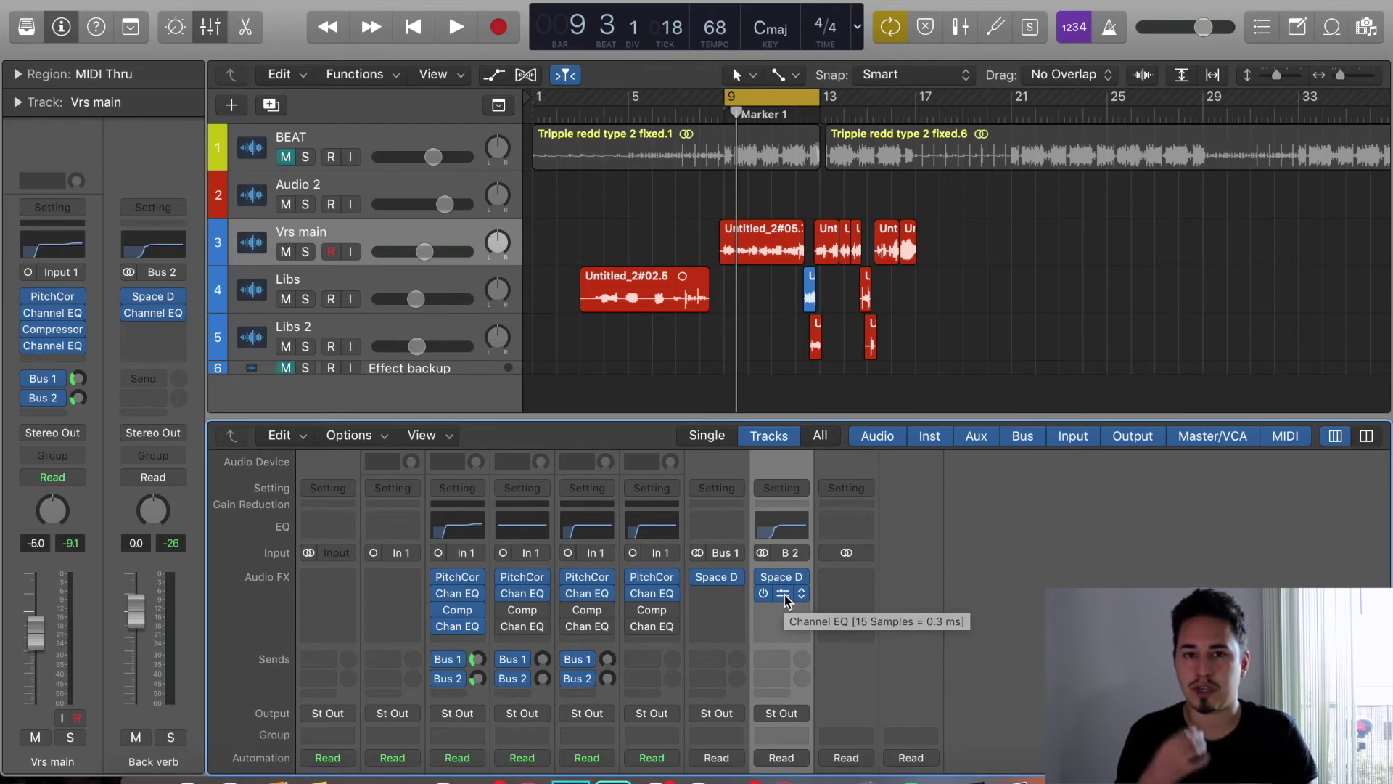
mouse_move(723, 580)
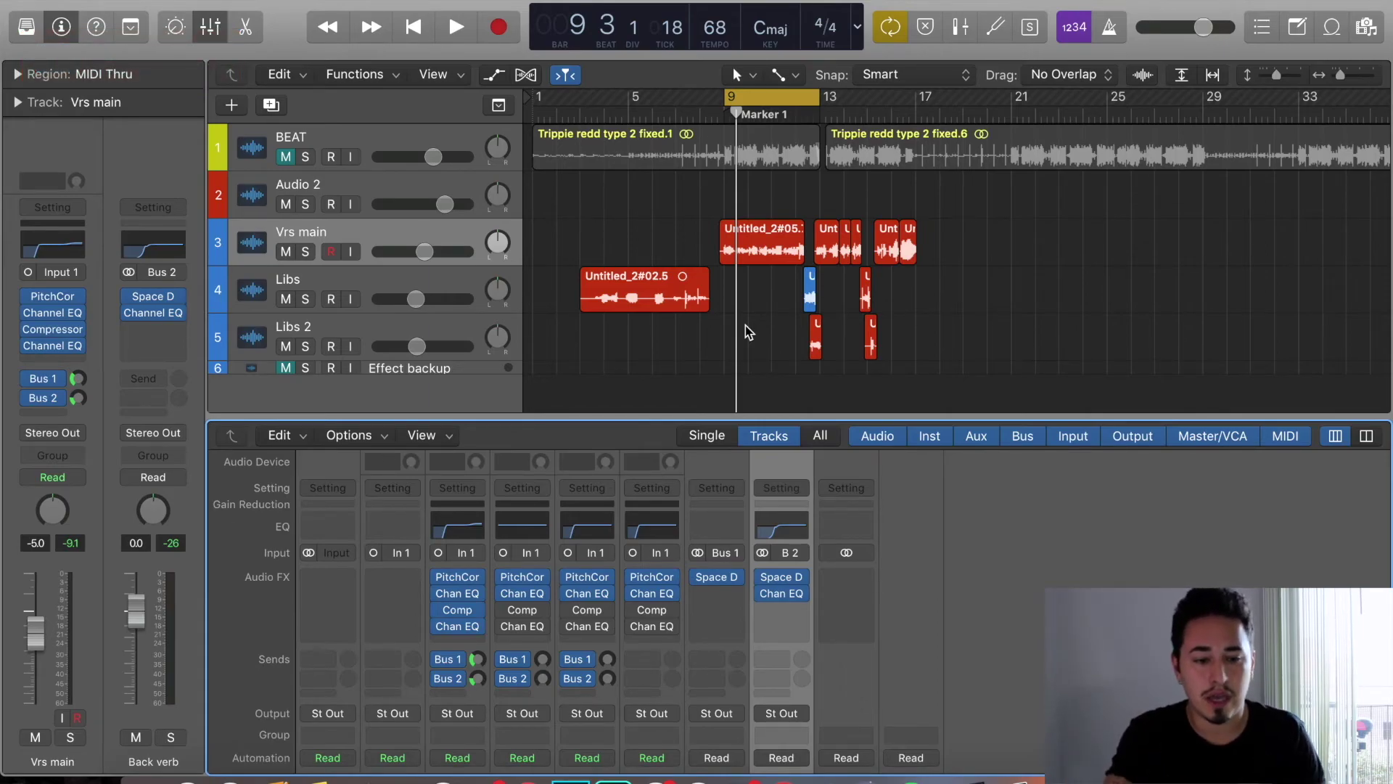
- Unmute the BEAT track and fine-tune the Vrs main channel's Bus 1 send against the beat, ending with playback stopped
click(287, 159)
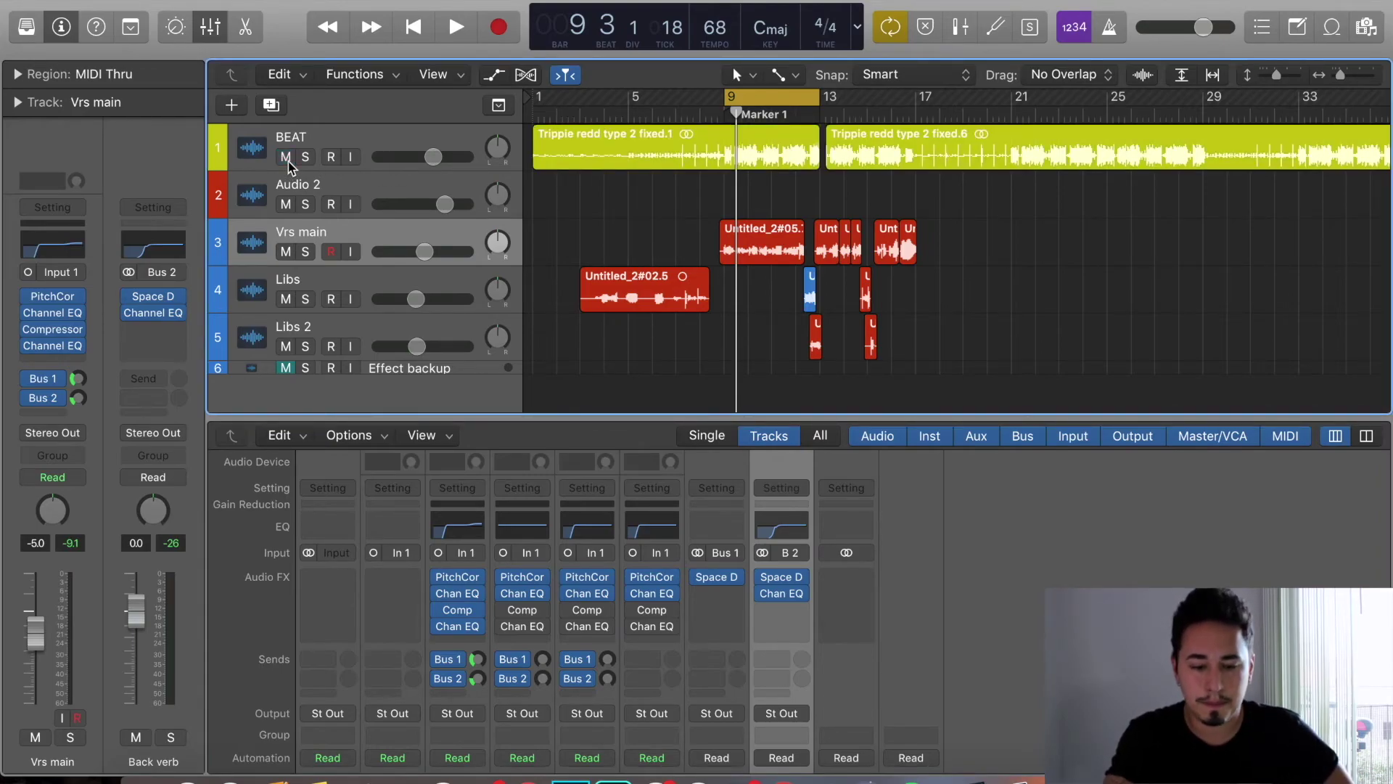
key(space)
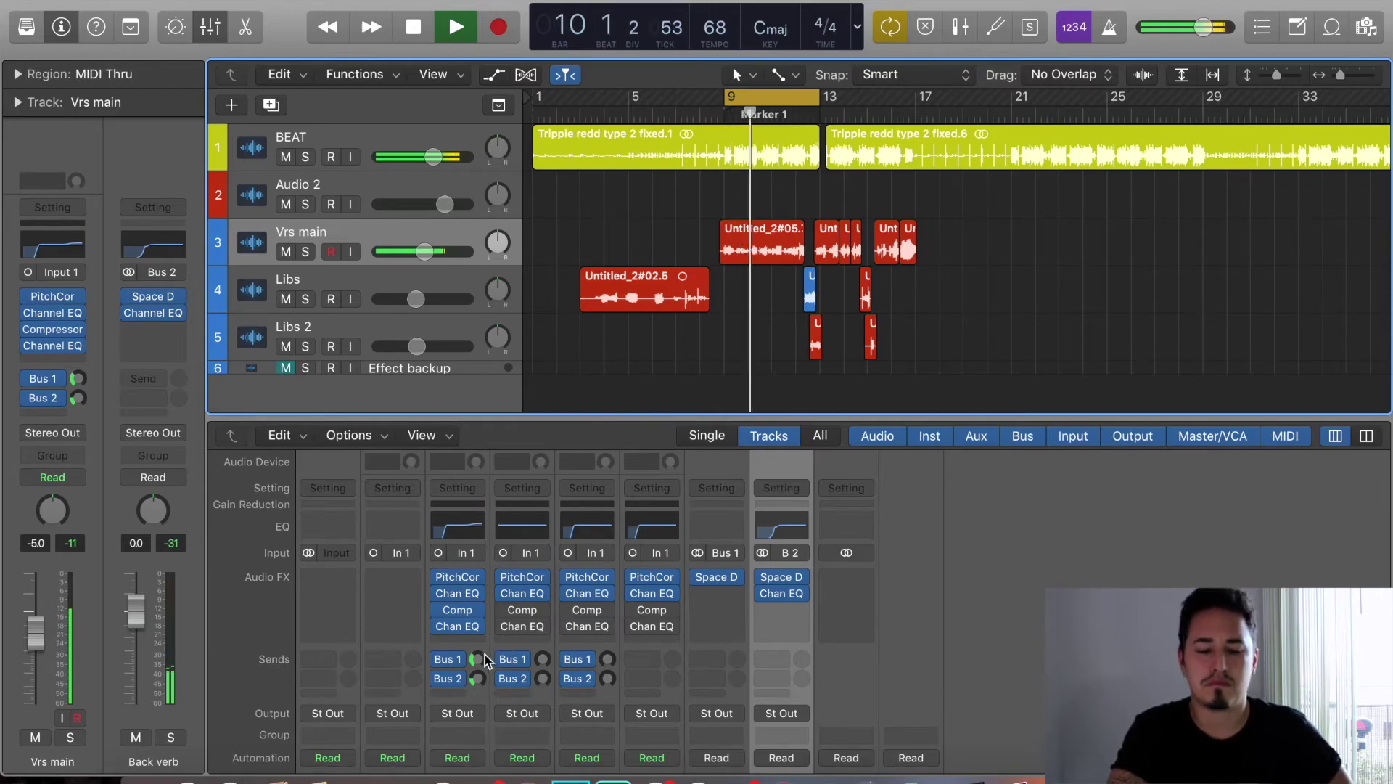
mouse_move(478, 666)
drag(478, 666, 478, 675)
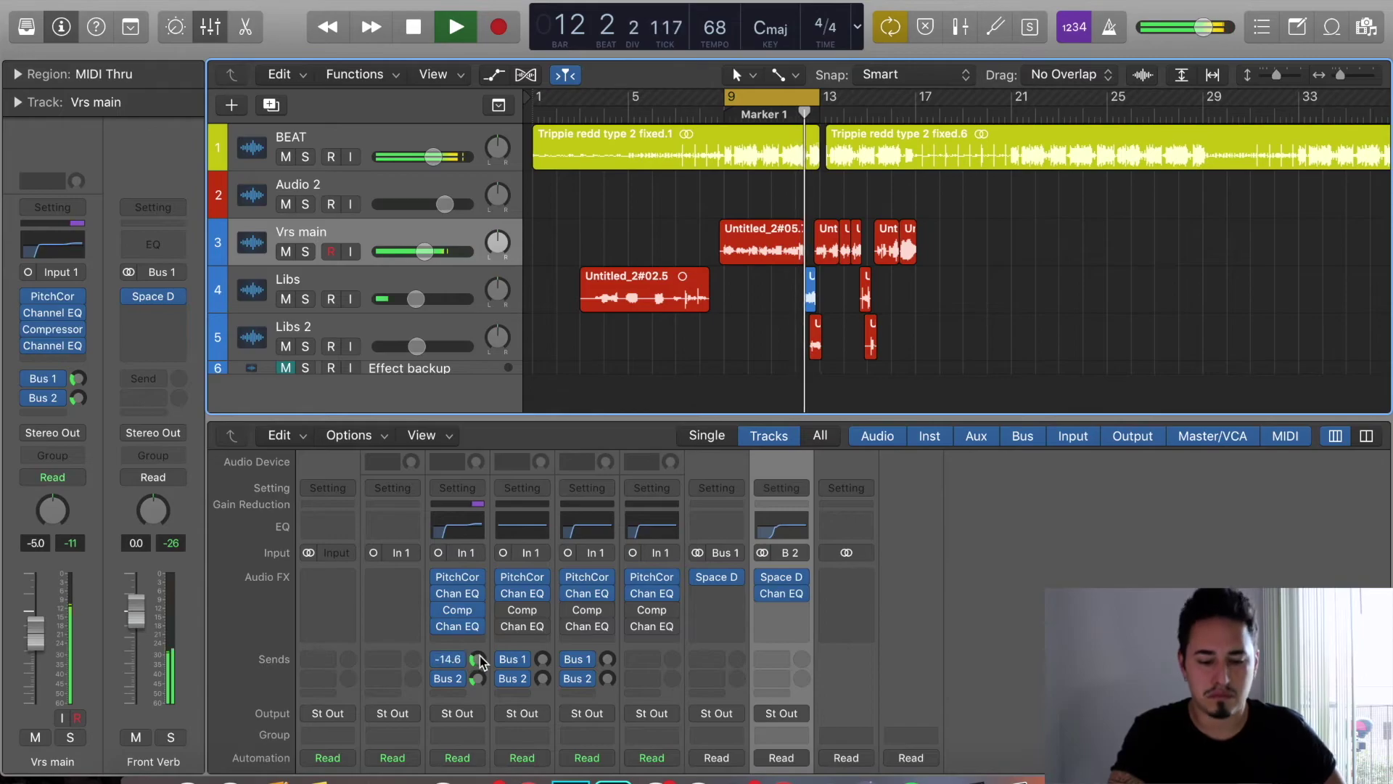
drag(476, 659, 477, 662)
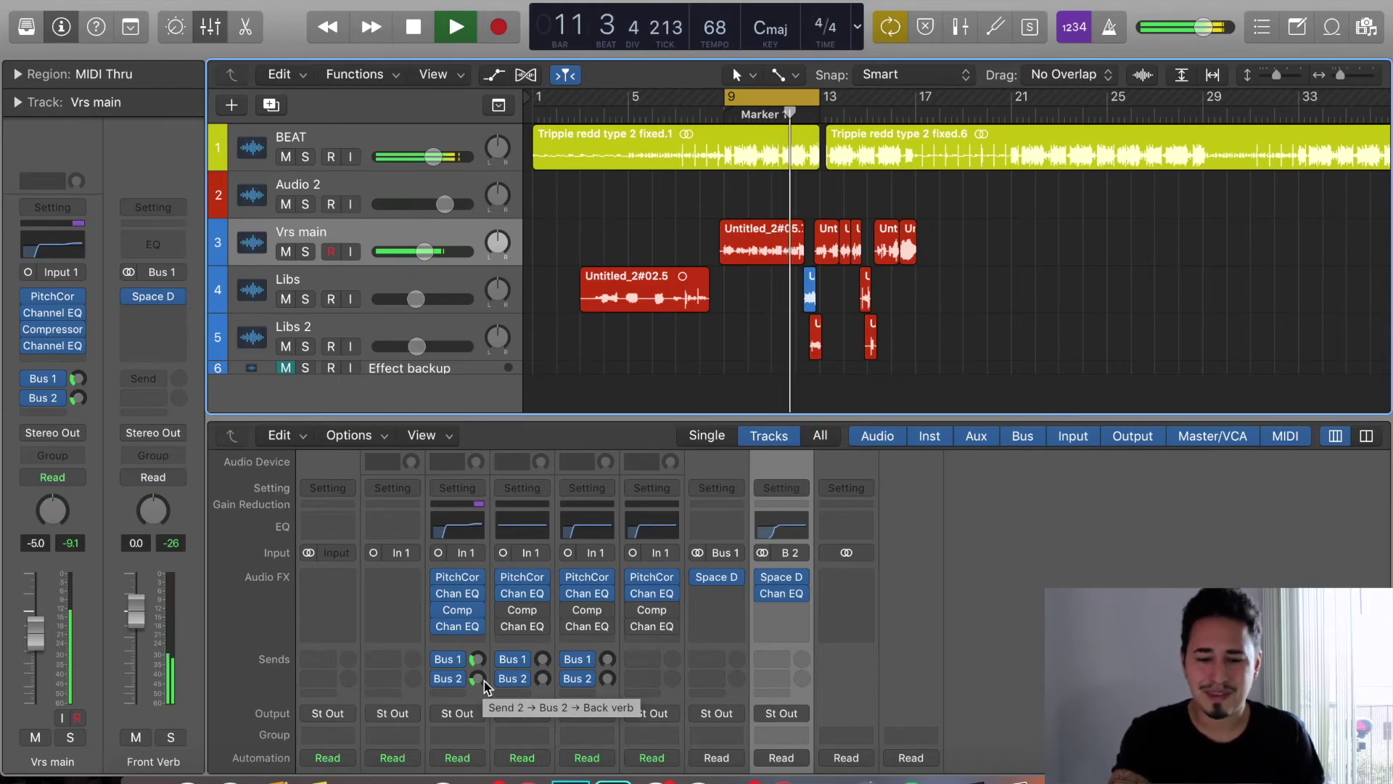
key(space)
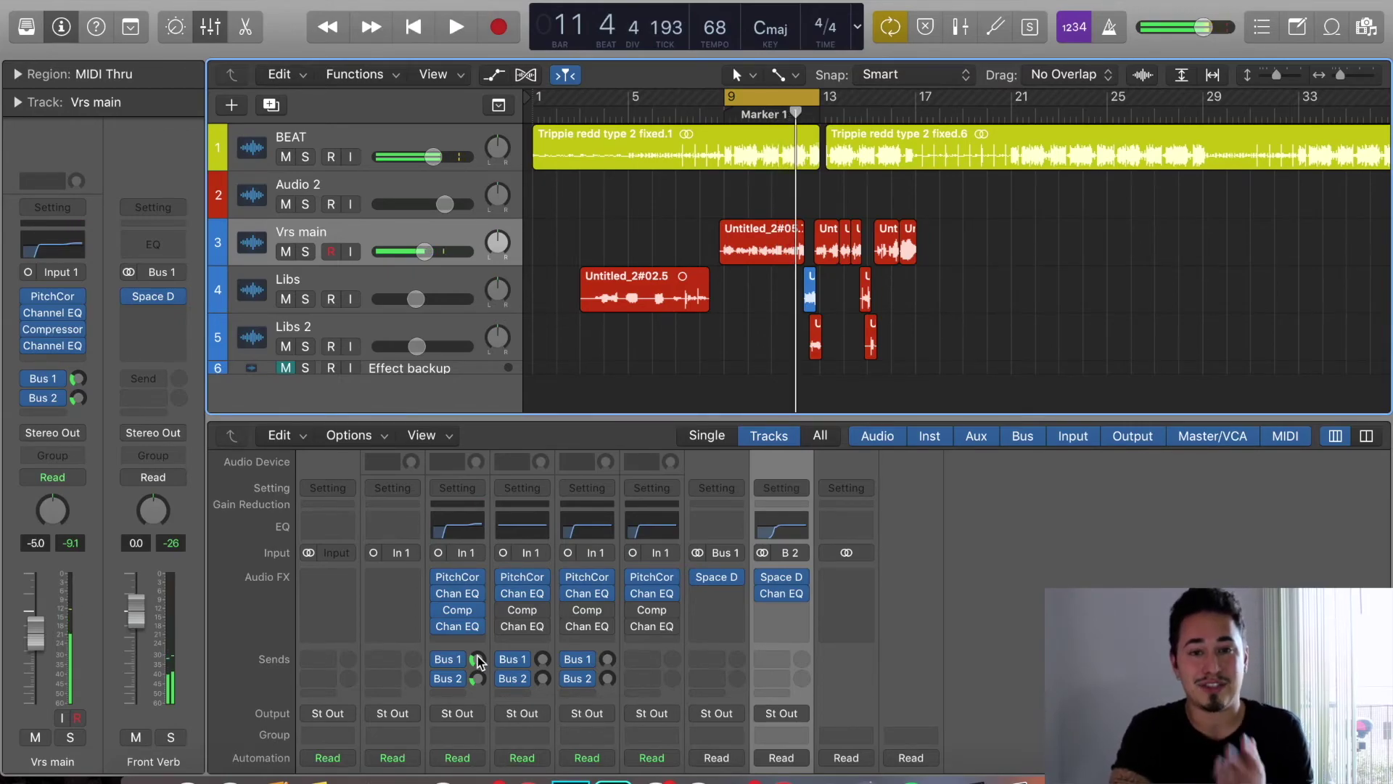